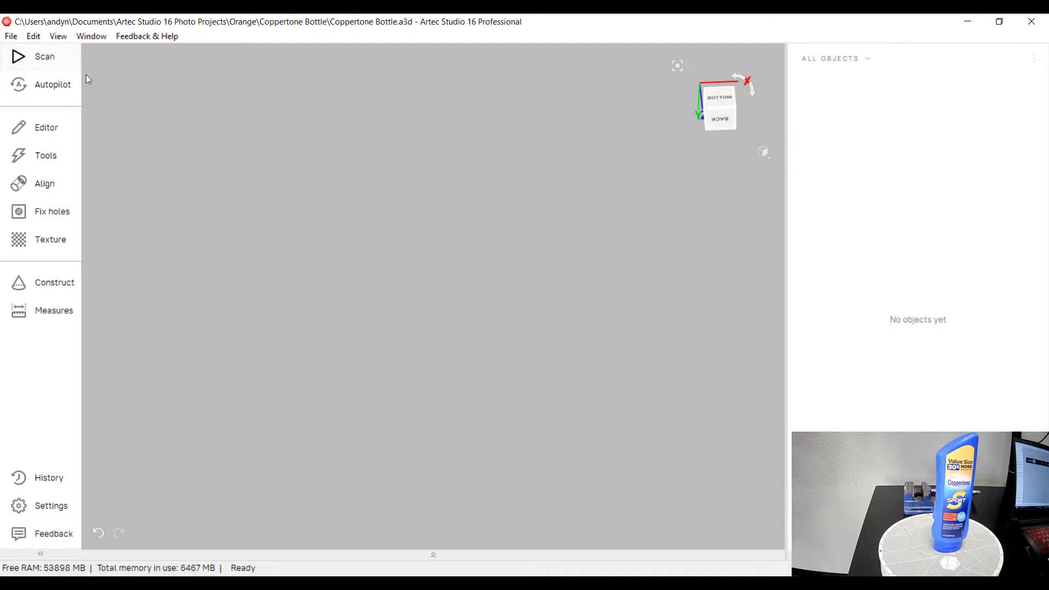
Start a scanning session with the connected Artec scanner and record the bottle on the turntable.
left_click(46, 56)
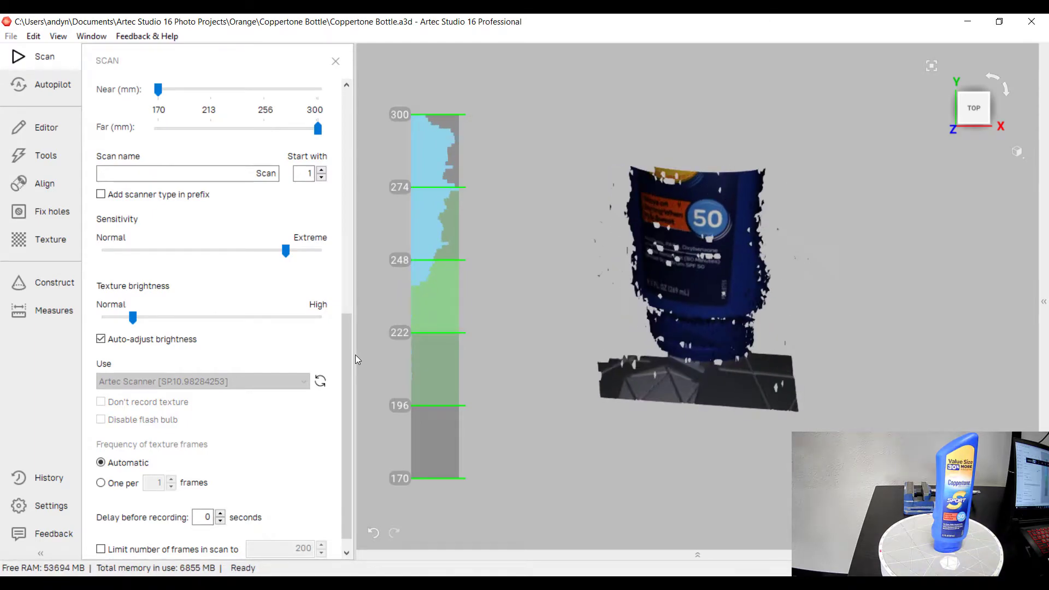
key("space")
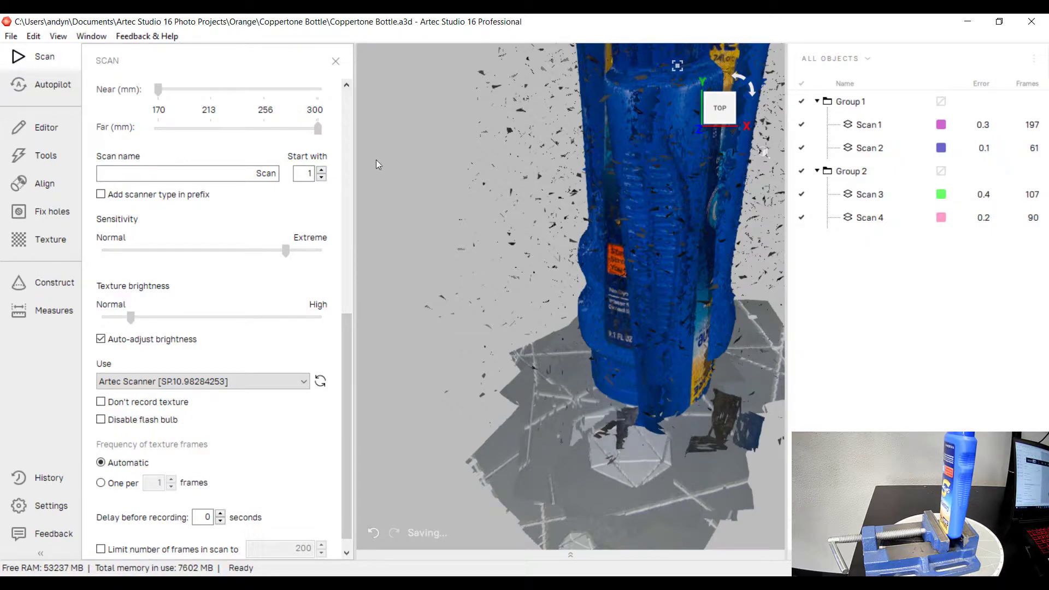
Finish scanning and run Fine registration on all the scans in Group 1 and Group 2.
left_click(336, 62)
left_click(46, 156)
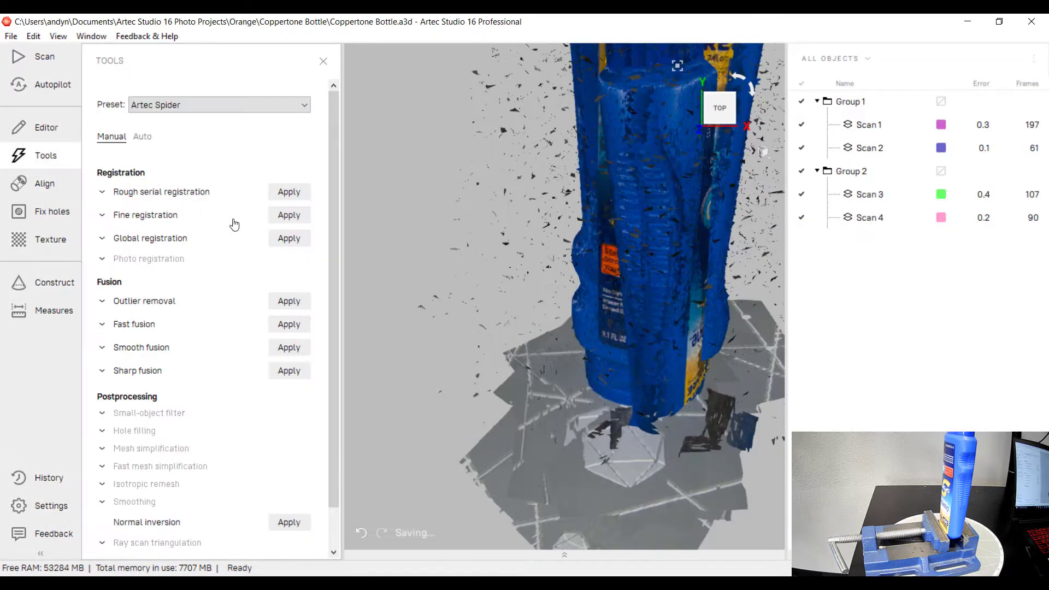
left_click(290, 217)
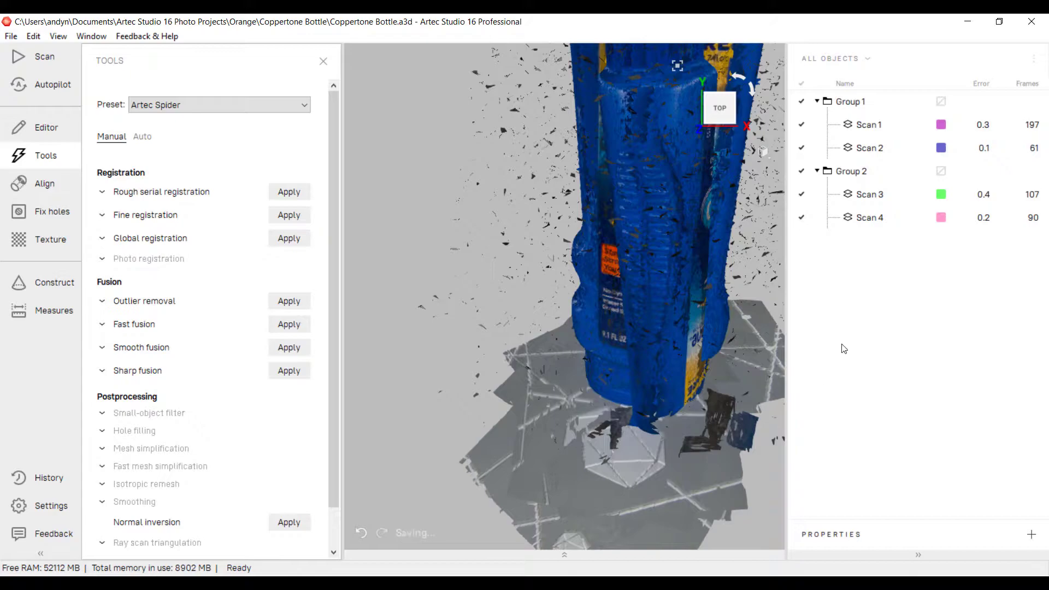
Hide Group 2 and erase the turntable surface under the bottle in Group 1 using the Eraser's base selection.
left_click(801, 173)
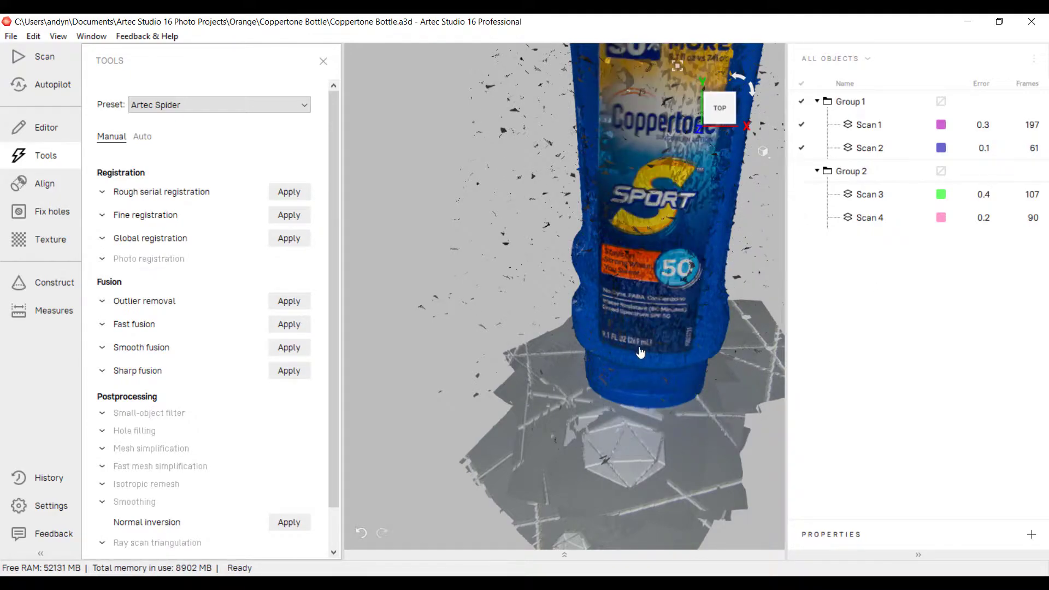
left_click(45, 128)
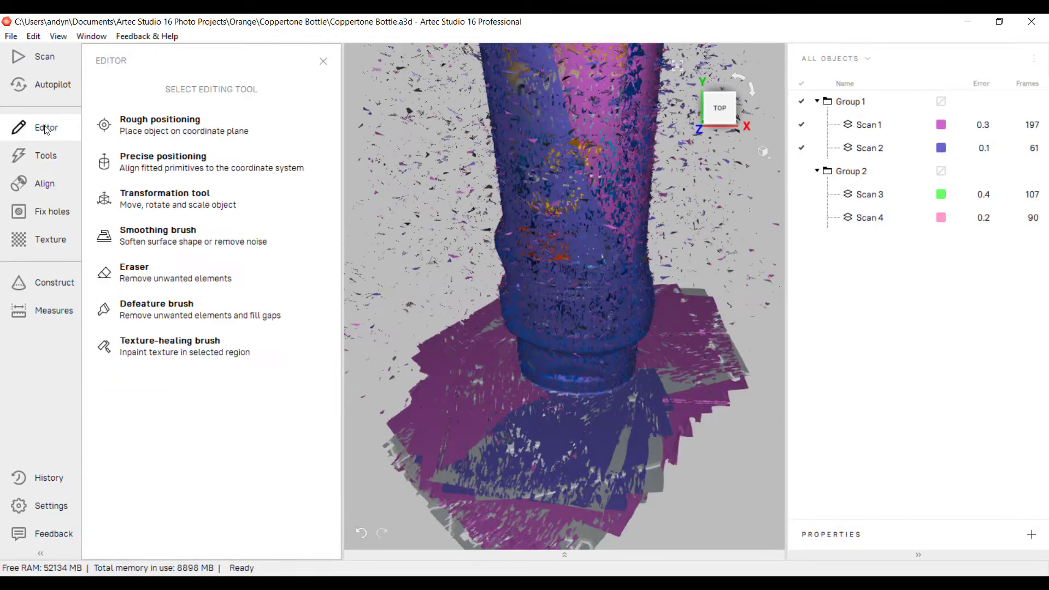
left_click(110, 288)
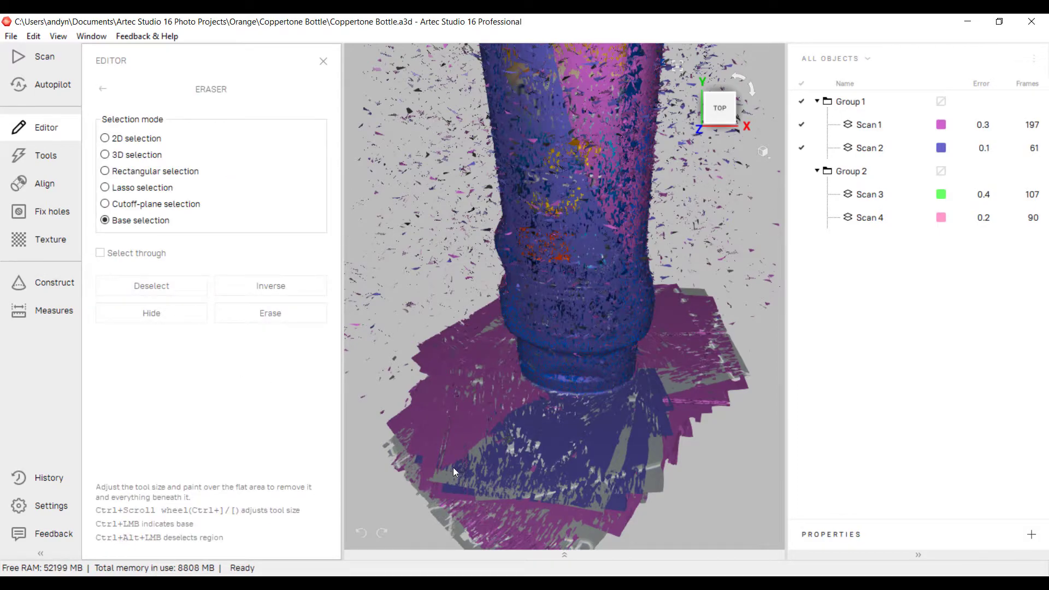
left_click_drag(541, 454, 665, 416)
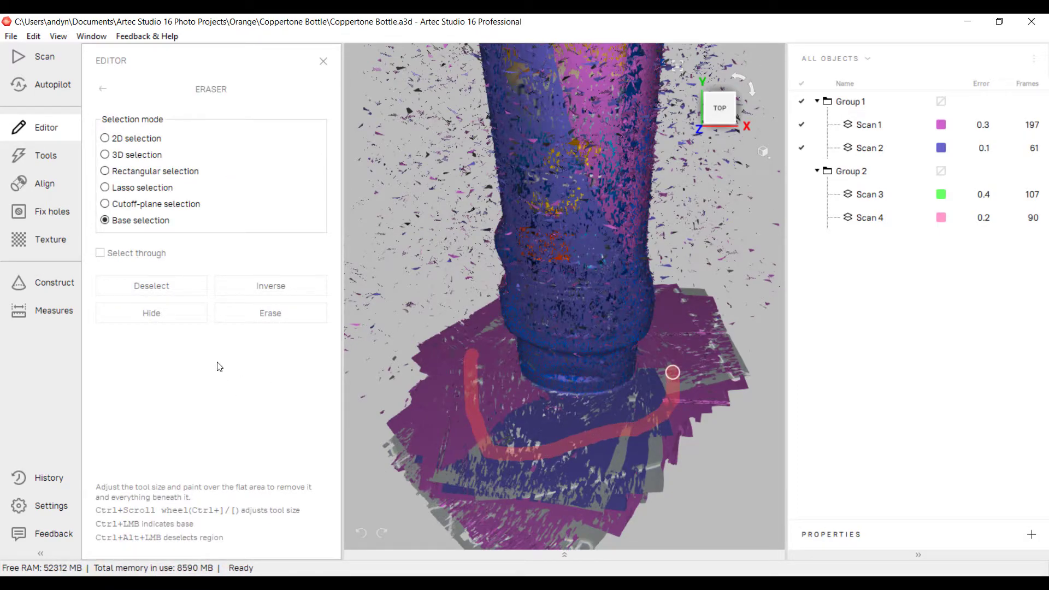
left_click(269, 320)
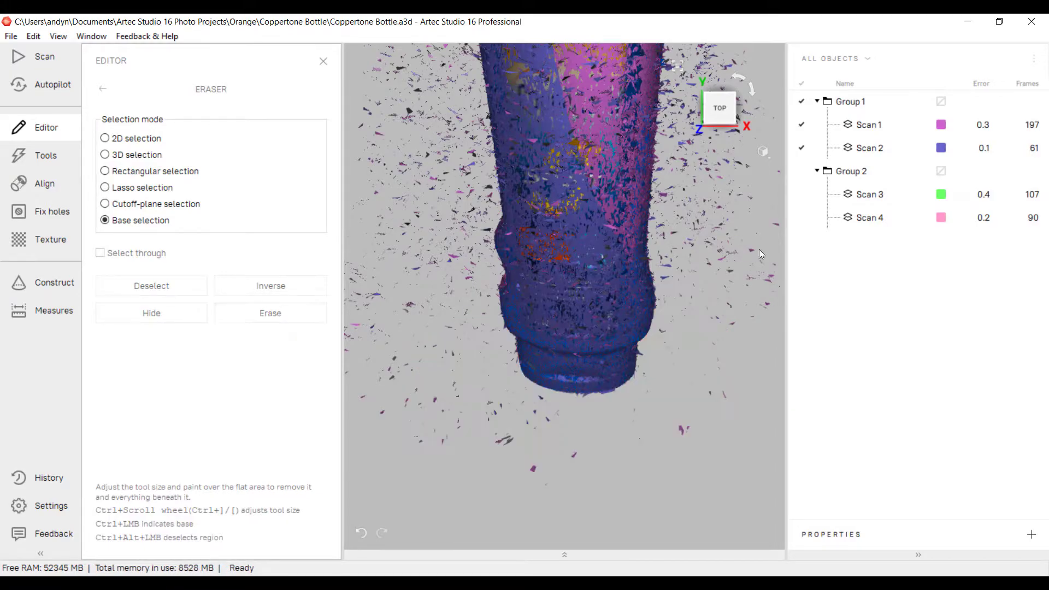
Erase the base surfaces around the bottle in Group 2 with base selection while Group 1 is hidden, and show both groups again.
left_click(801, 86)
mouse_move(629, 349)
left_mouse_down()
mouse_move(610, 347)
mouse_move(630, 281)
mouse_move(668, 276)
mouse_move(569, 341)
left_mouse_up()
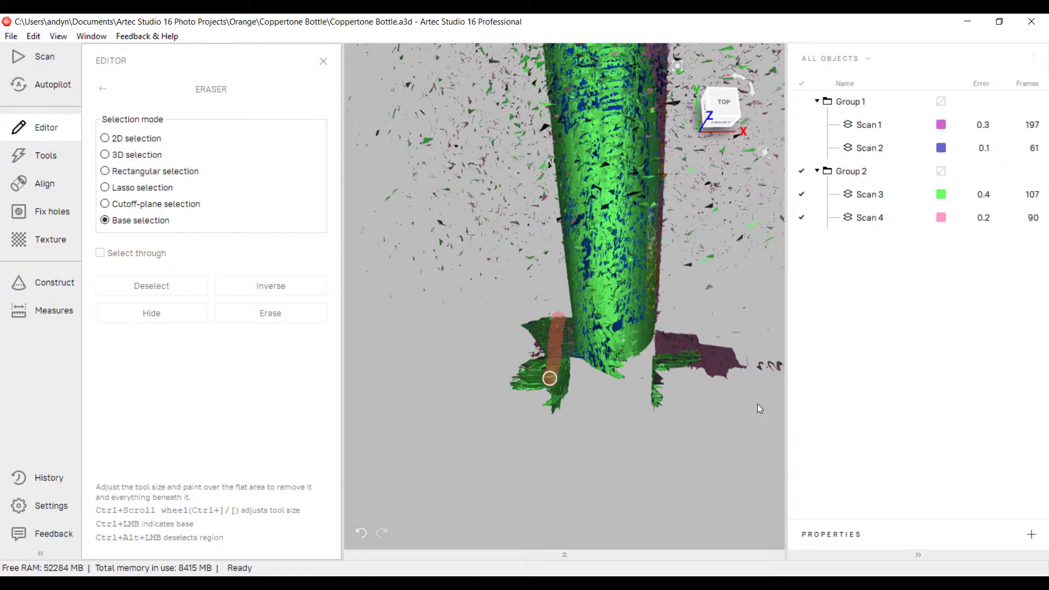
left_click(306, 322)
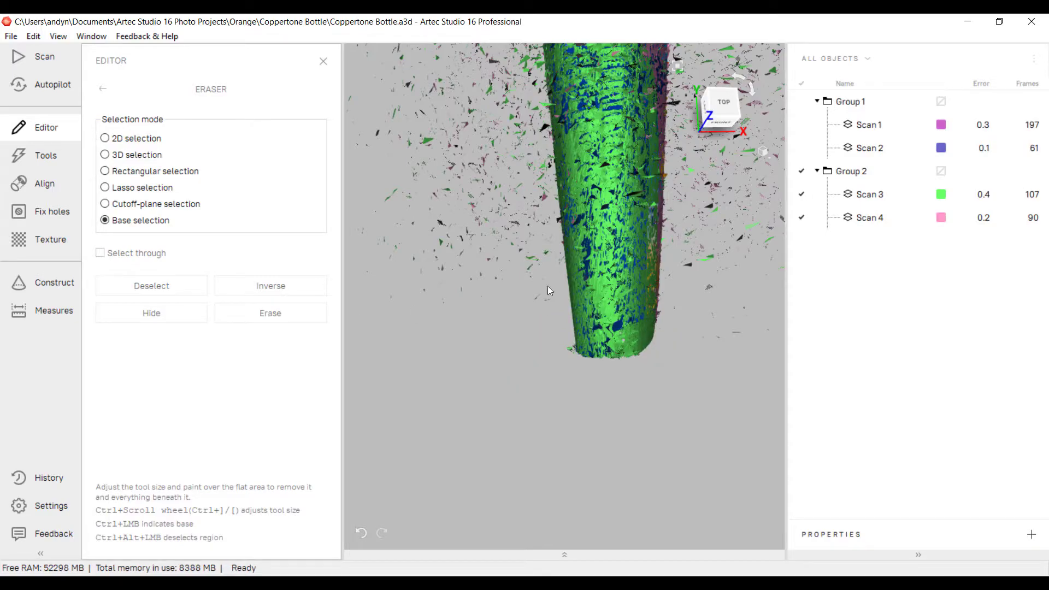
left_click(802, 103)
left_click(323, 62)
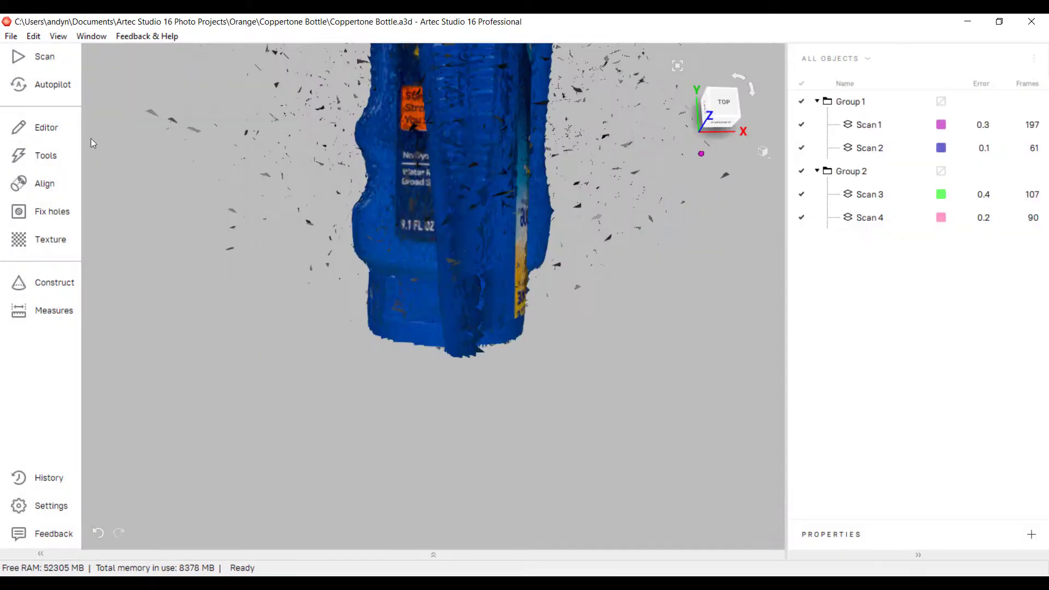
Start a best-fit alignment of both groups and move and rotate Group 2 upright beside Group 1 with matching labels facing forward.
left_click(41, 182)
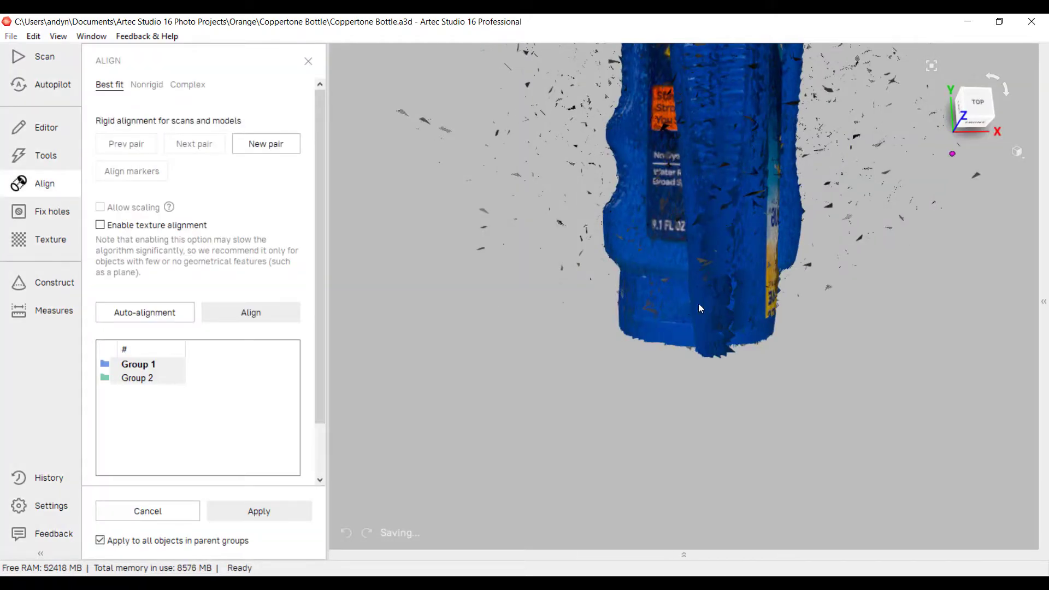
right_click_drag(698, 220, 621, 431)
middle_click_drag(624, 355, 832, 327, "shift")
scroll(836, 327, "down", 5)
left_click_drag(858, 235, 642, 385, "shift")
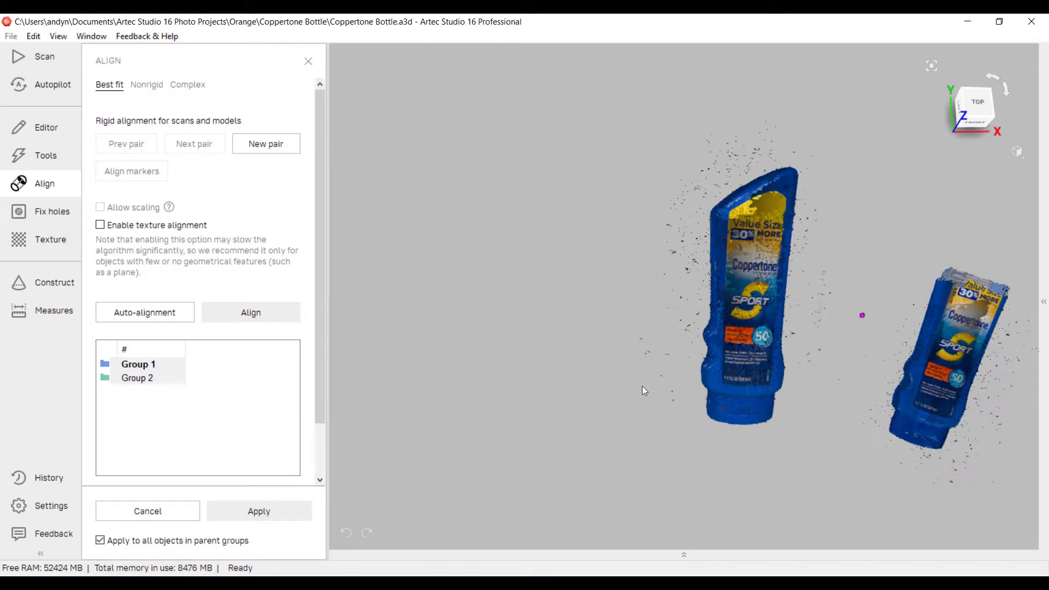
middle_click_drag(962, 384, 641, 315, "shift")
left_click_drag(641, 316, 627, 346, "shift")
middle_click_drag(626, 350, 652, 338, "shift")
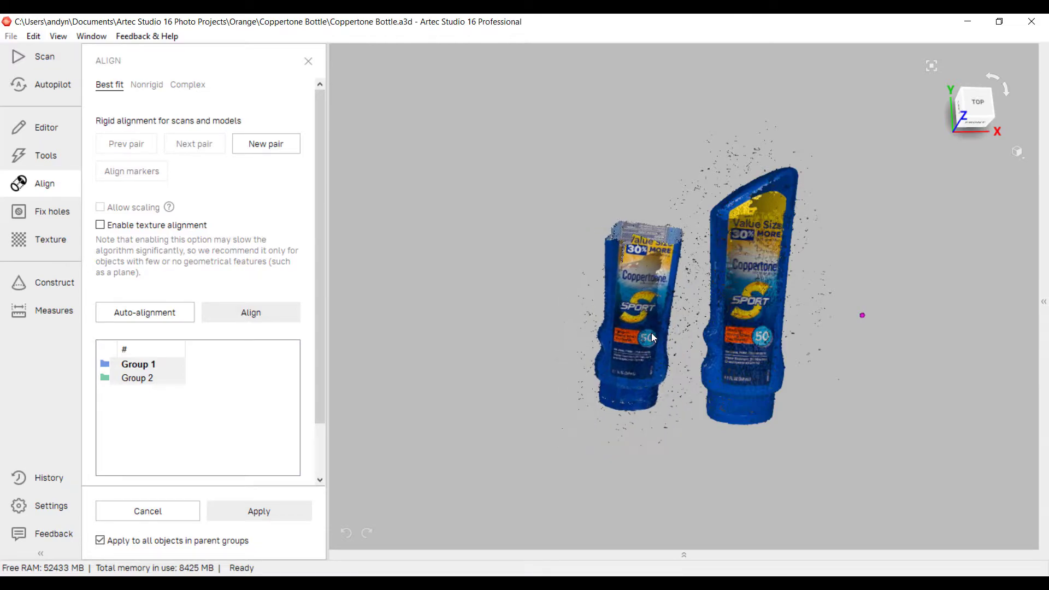
Pair three matching points on both groups, at the SPORT logo, the 50 badge and the back label's square code, and align the groups.
left_click(624, 306)
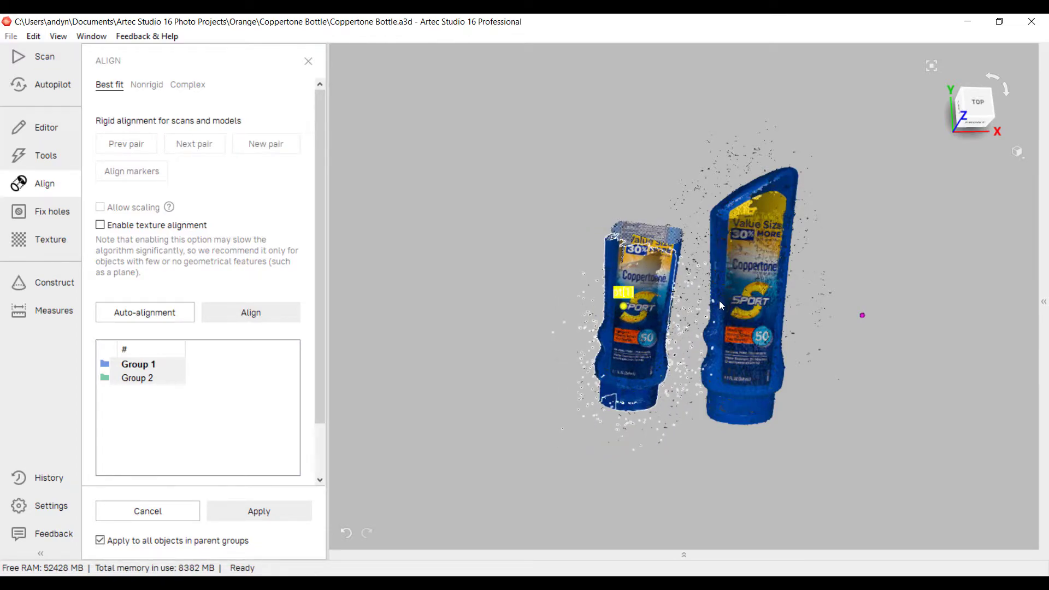
left_click(734, 300)
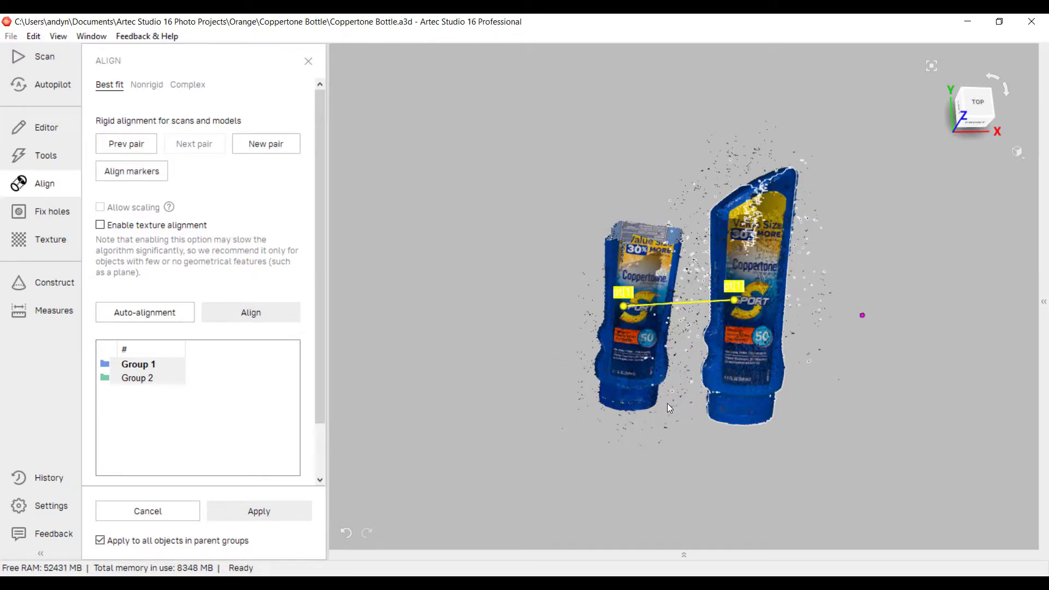
left_click(650, 339)
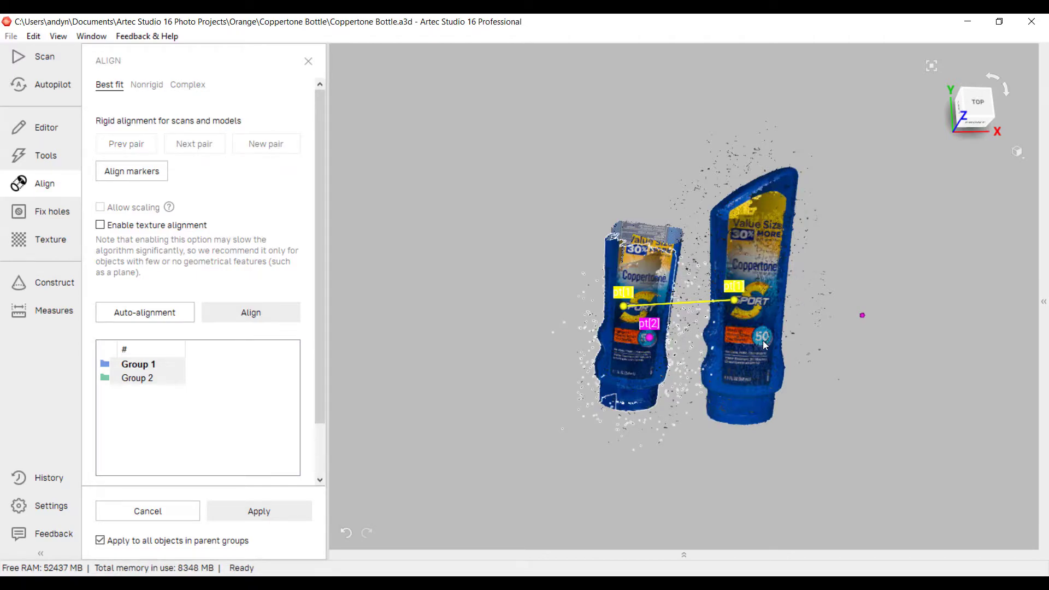
left_click(768, 338)
left_click_drag(770, 340, 649, 315)
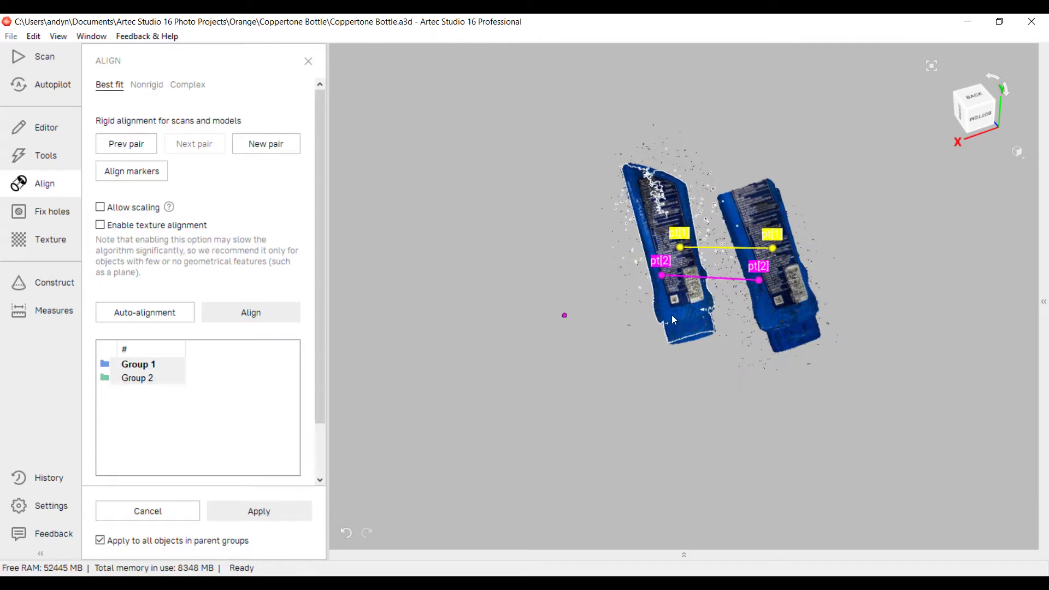
left_click(778, 300)
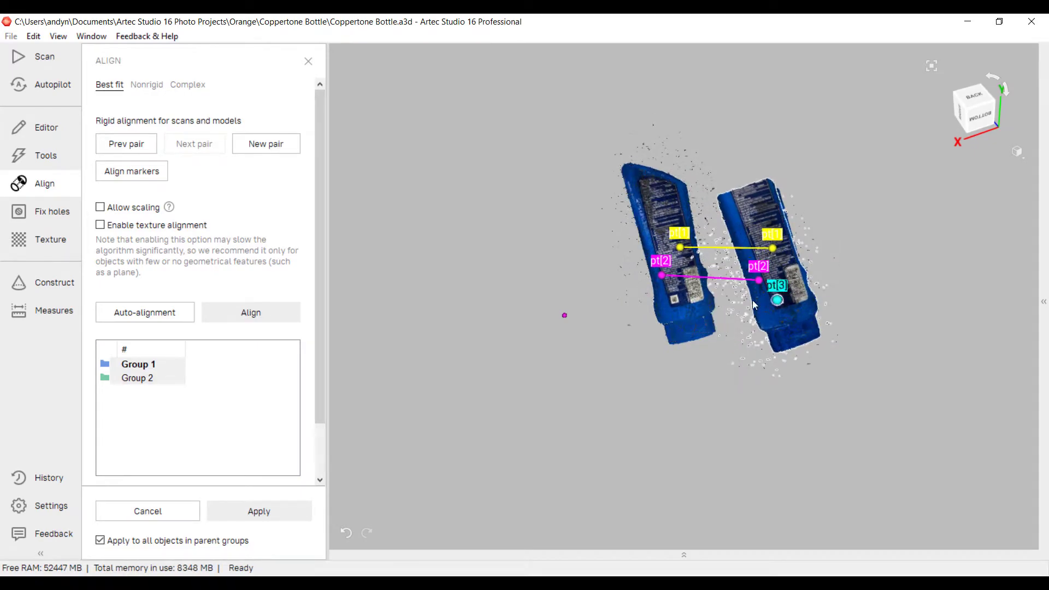
left_click(674, 299)
left_click(130, 175)
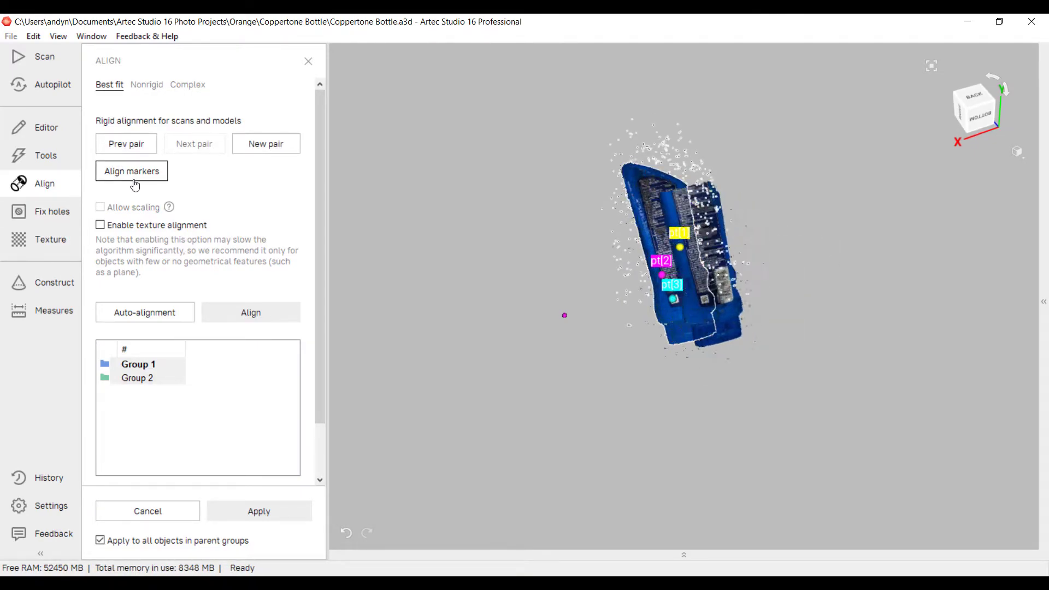
left_click(225, 319)
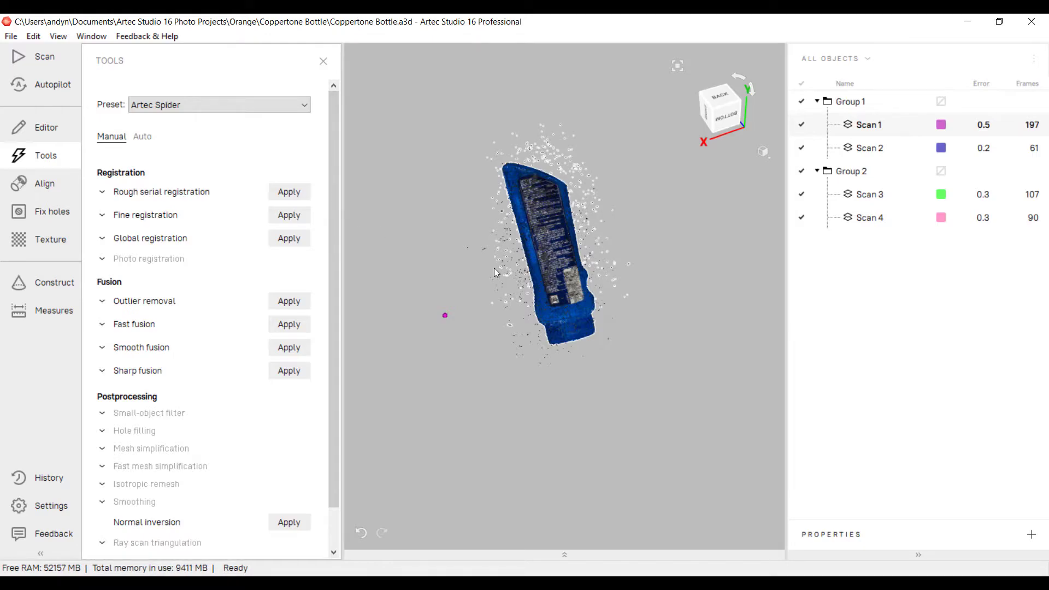
Run Sharp fusion on the aligned scans with 0.3 mm resolution and hole filling set to All (watertight).
left_click_drag(483, 237, 530, 206)
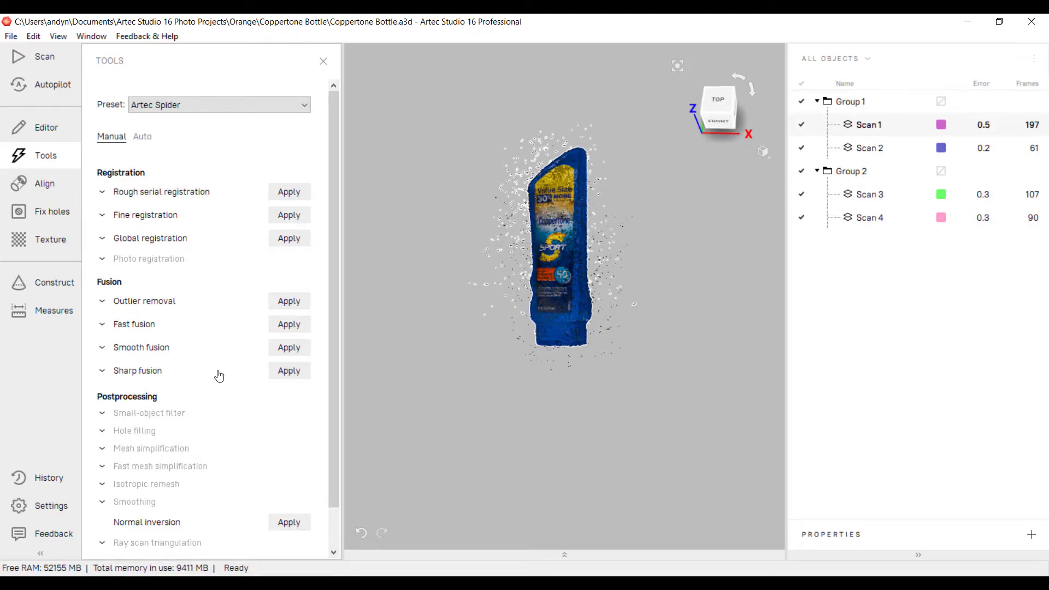
left_click(102, 374)
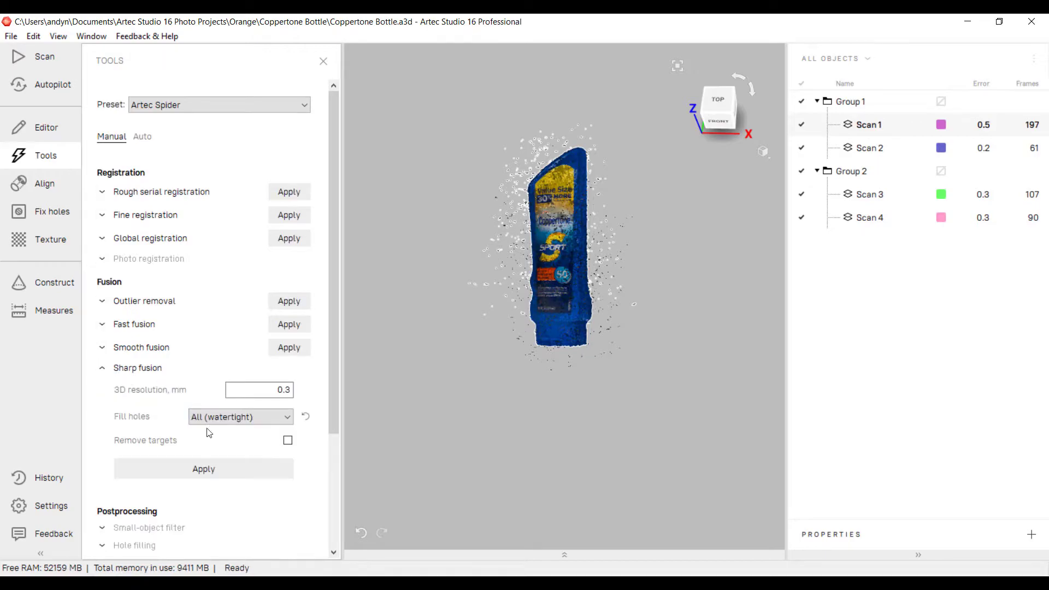
left_click(228, 472)
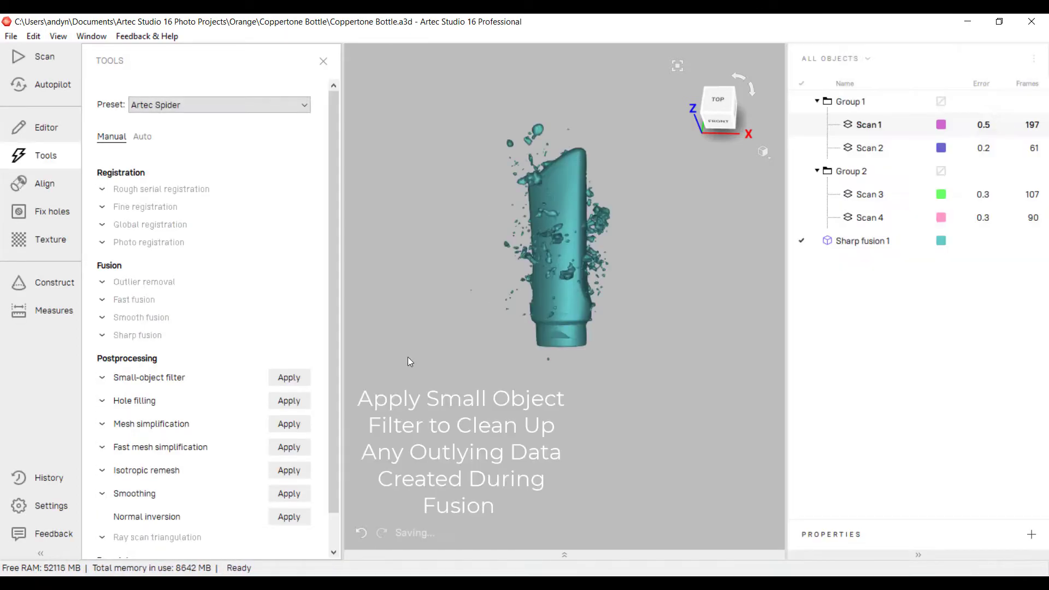
Clean the fused model with the Small-object filter, running it again with surface removal set to All except largest.
left_click(300, 381)
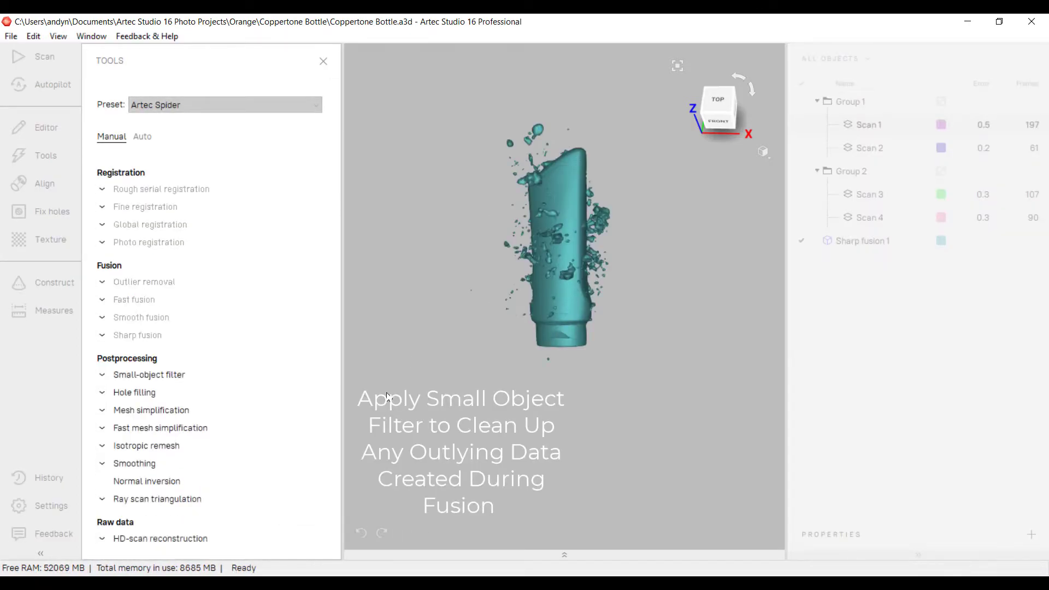
left_click_drag(487, 348, 385, 329)
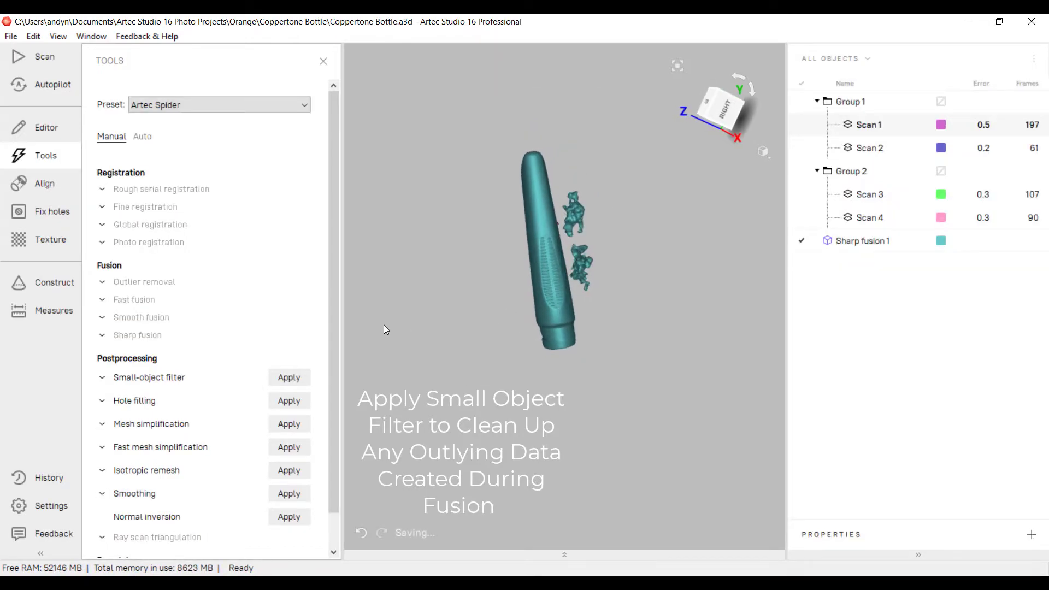
left_click(102, 378)
left_click(252, 398)
left_click(254, 416)
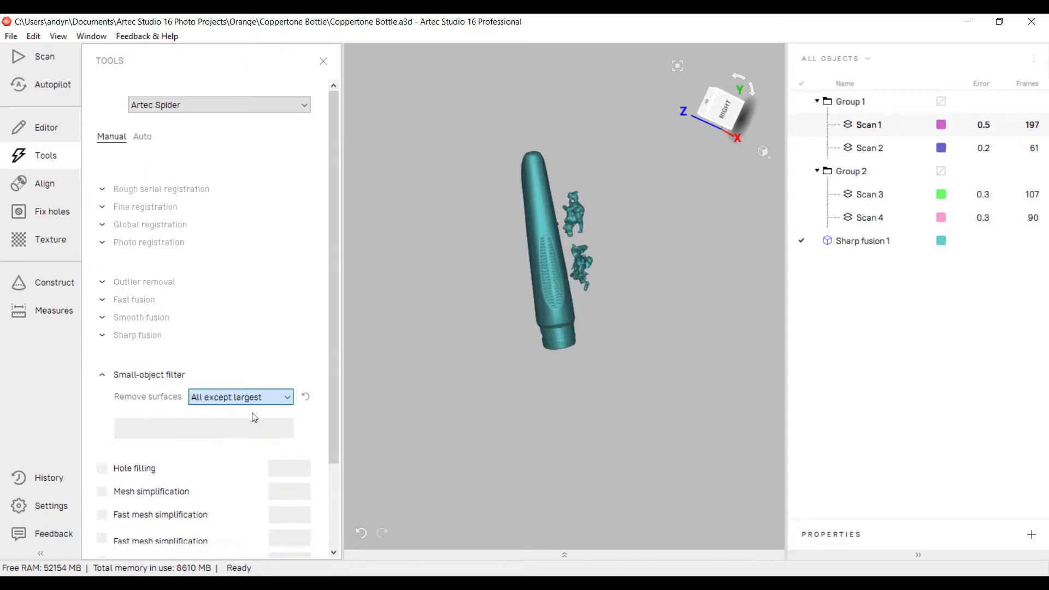
left_click(253, 430)
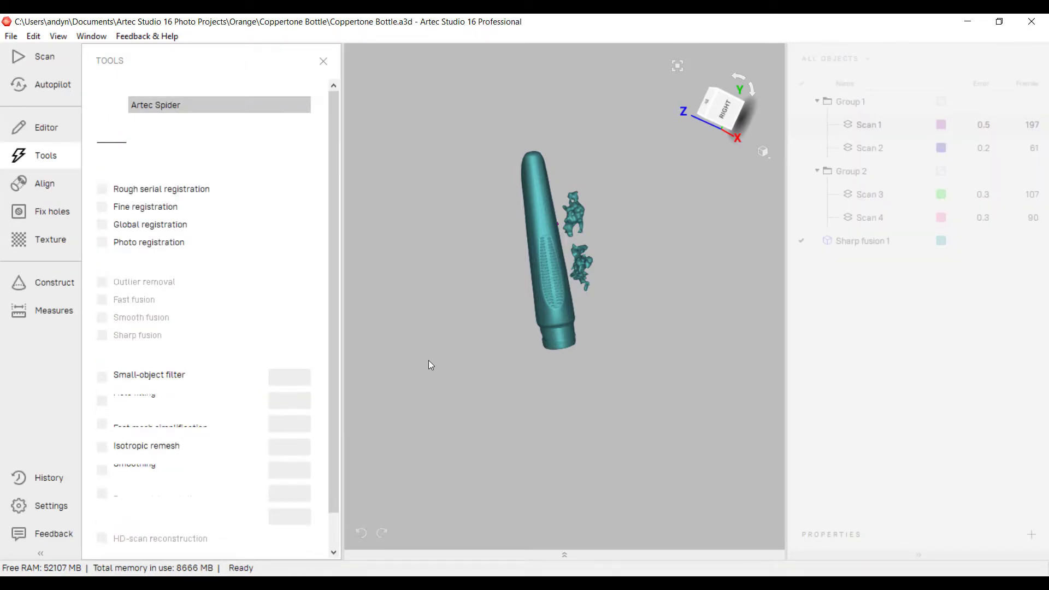
Inspect the cleaned fusion model from several sides, including the surface detail around the cap.
left_click_drag(437, 333, 618, 305)
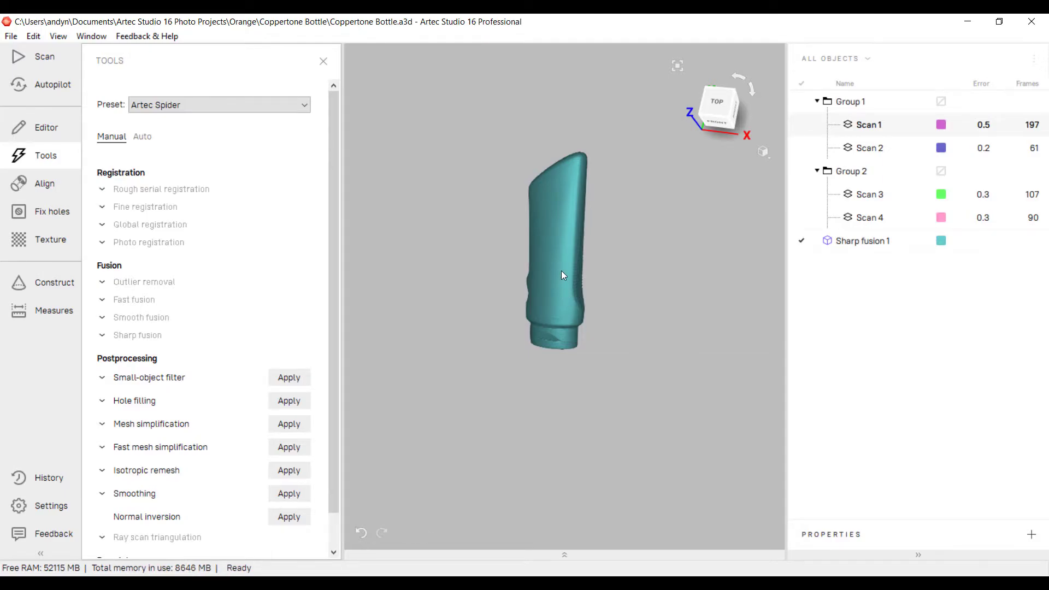
scroll(561, 272, "up", 5)
left_click_drag(523, 361, 500, 506)
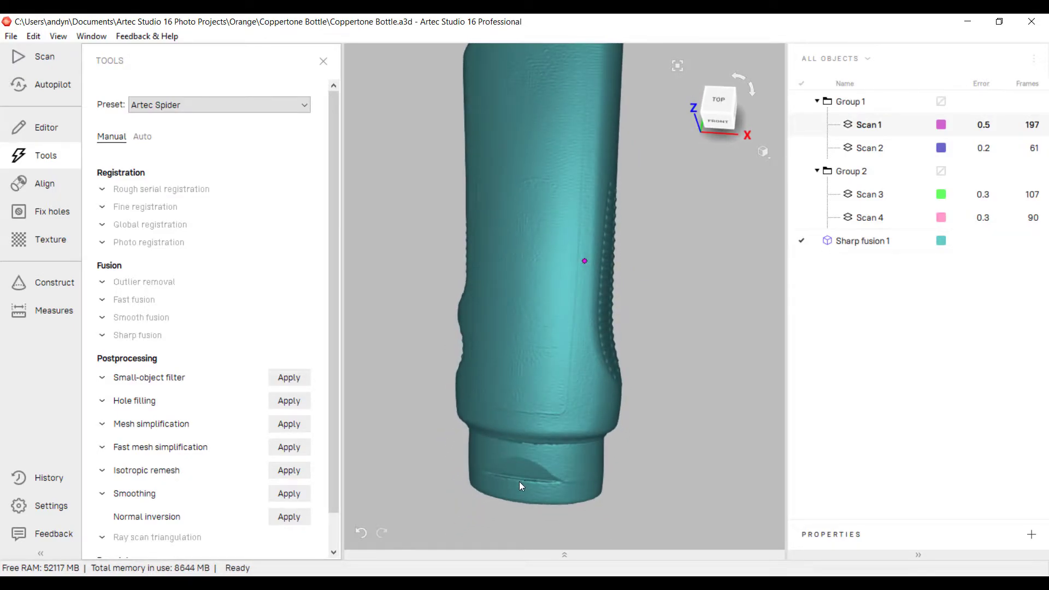
left_click_drag(615, 317, 572, 251)
scroll(572, 250, "down", 5)
left_click_drag(548, 300, 480, 267)
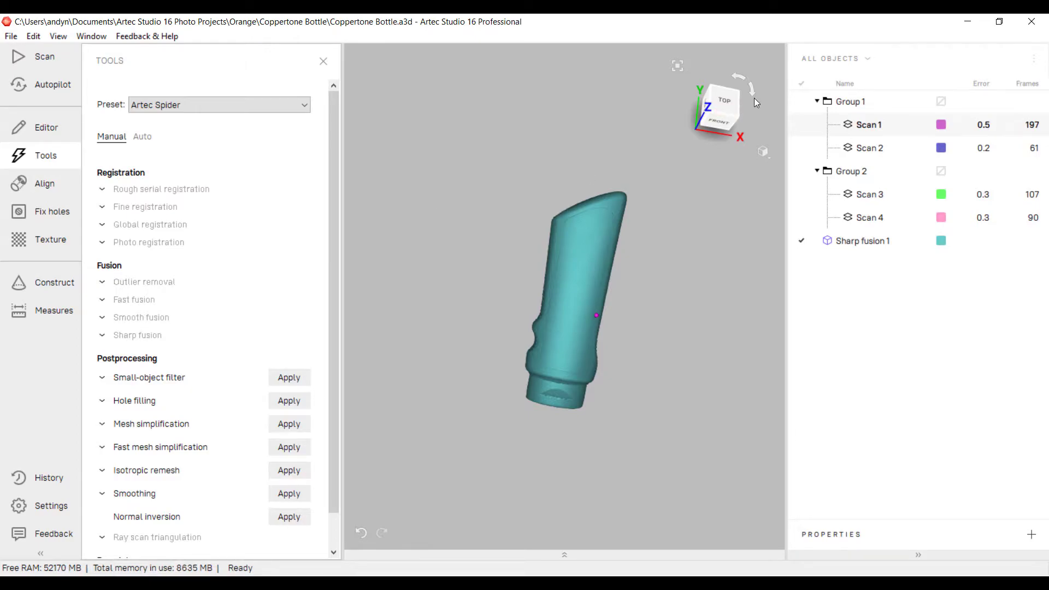
Texture Sharp fusion 1 from Scans 1 to 4 as Export, with texture normalization, missing-texture inpainting and 4096x4096 output size.
left_click(802, 102)
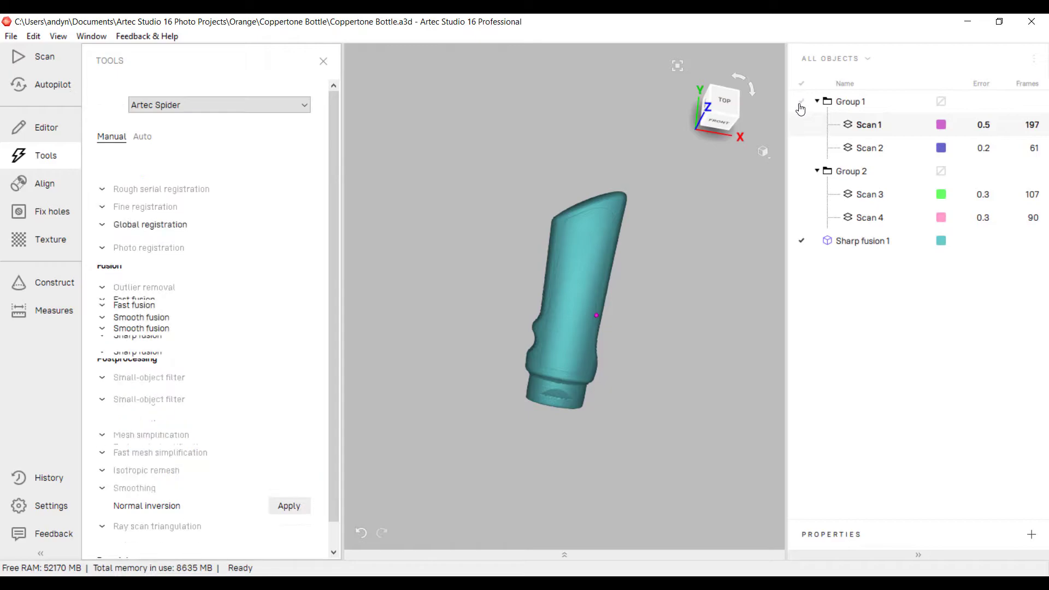
left_click(802, 173)
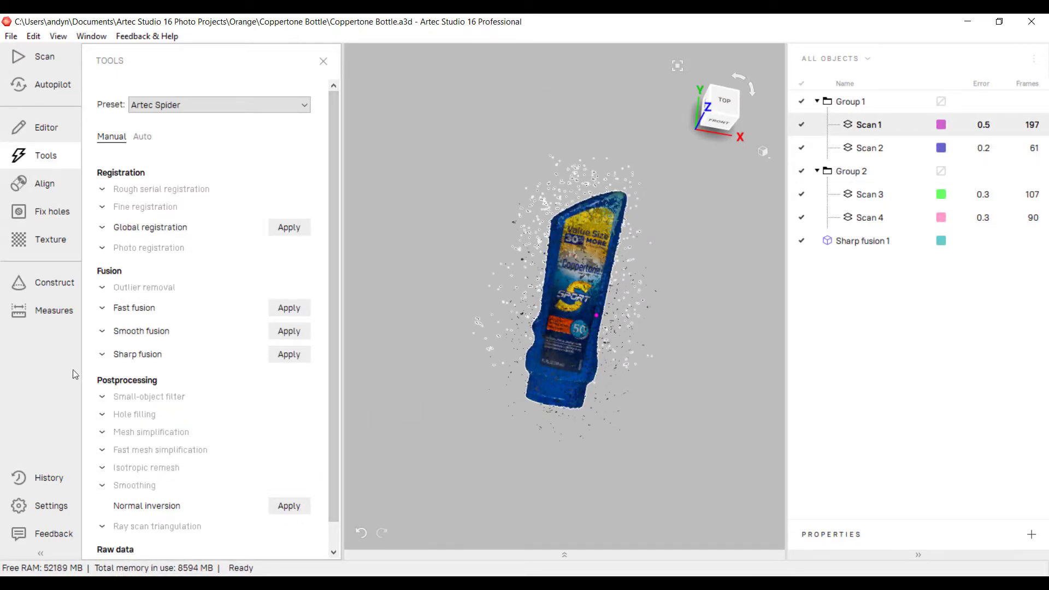
left_click(51, 240)
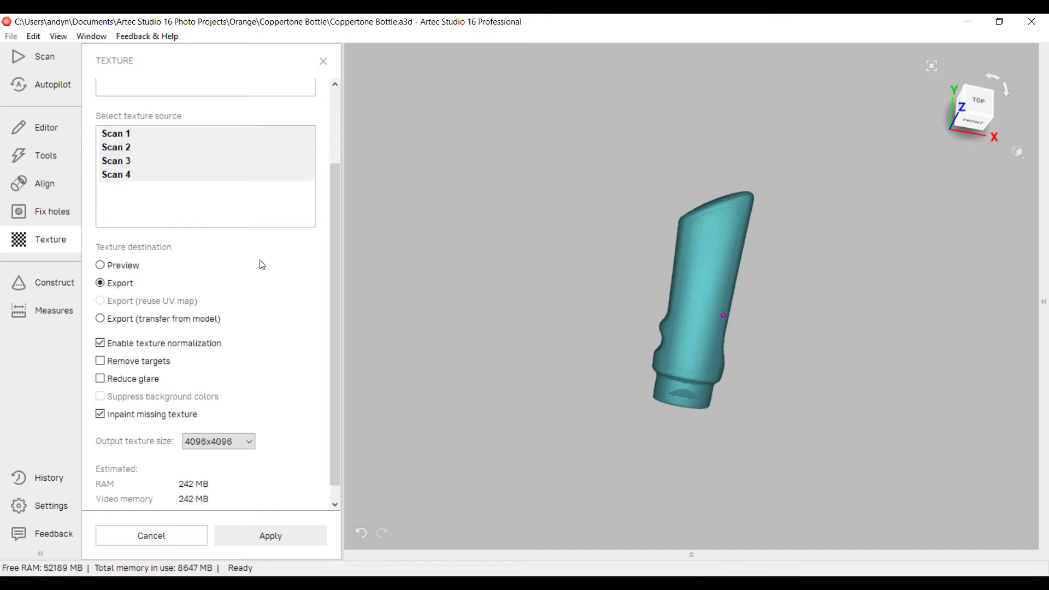
scroll(334, 333, "down", 1)
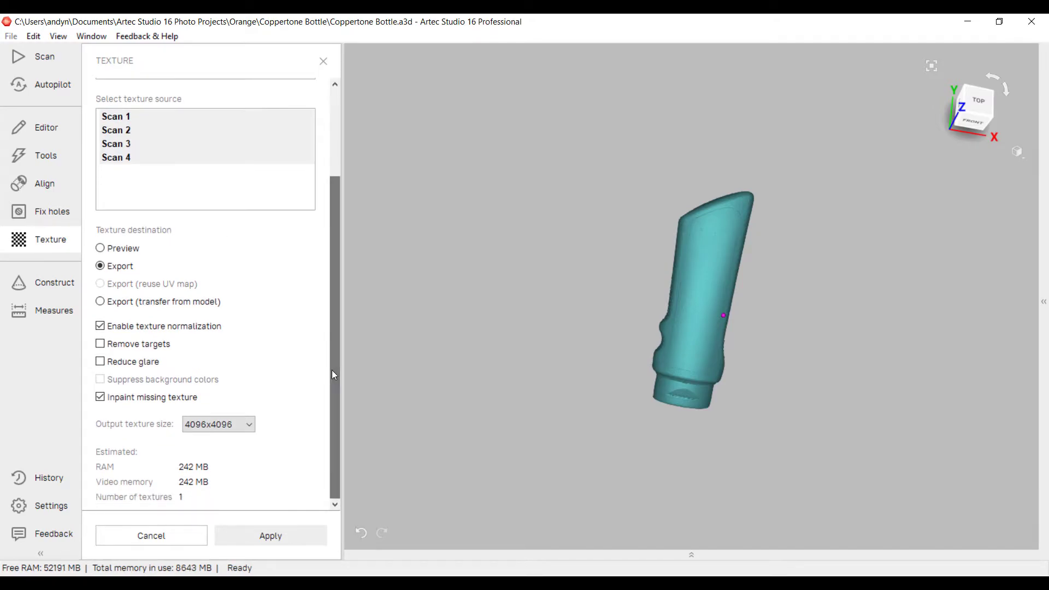
left_click(285, 536)
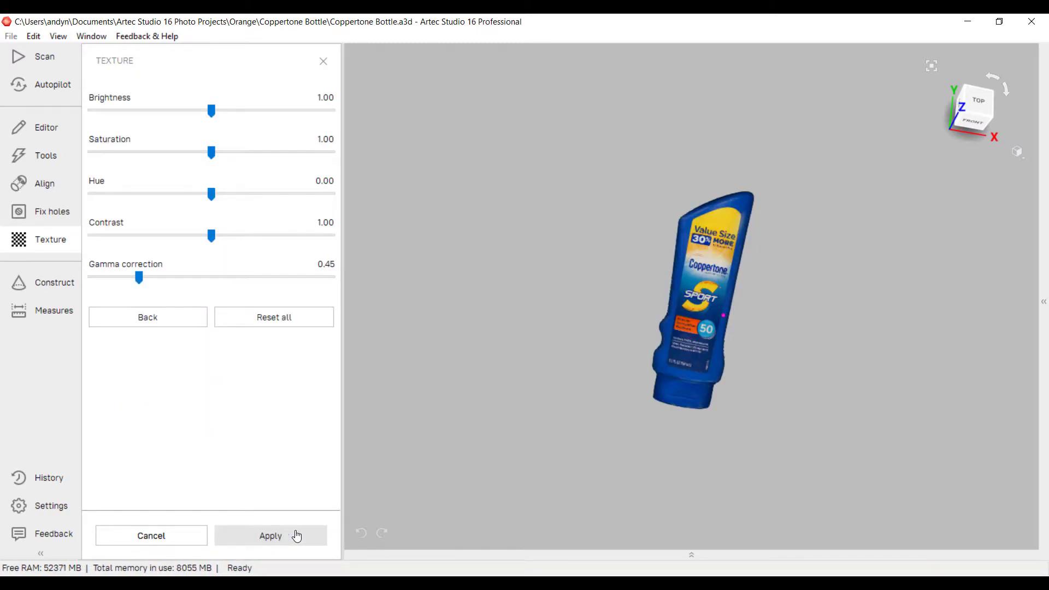
Examine the bottle's front label texture up close and accept the texture adjustments.
scroll(708, 307, "up", 5)
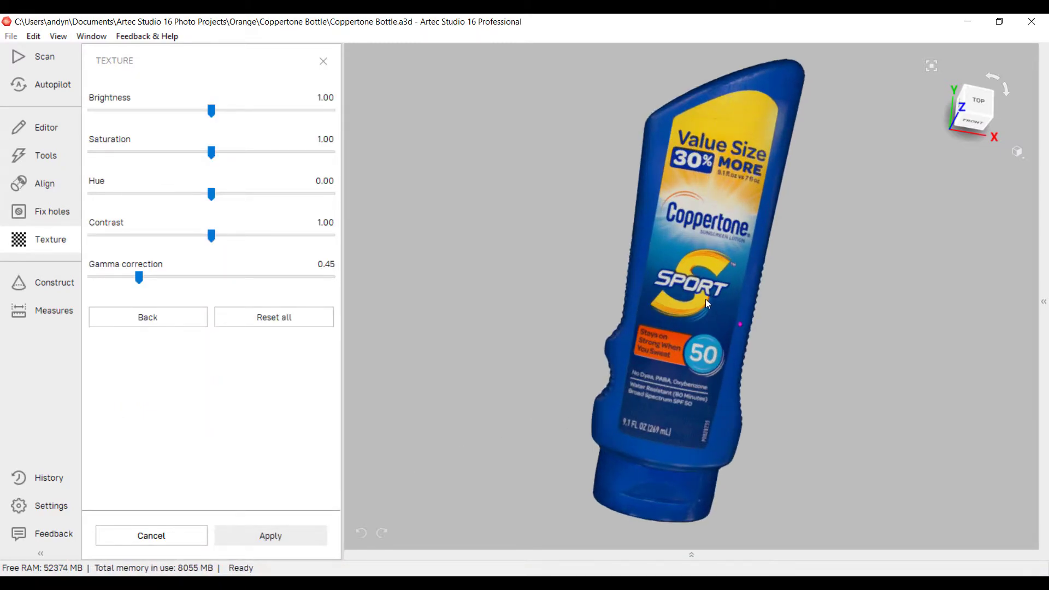
scroll(705, 287, "up", 3)
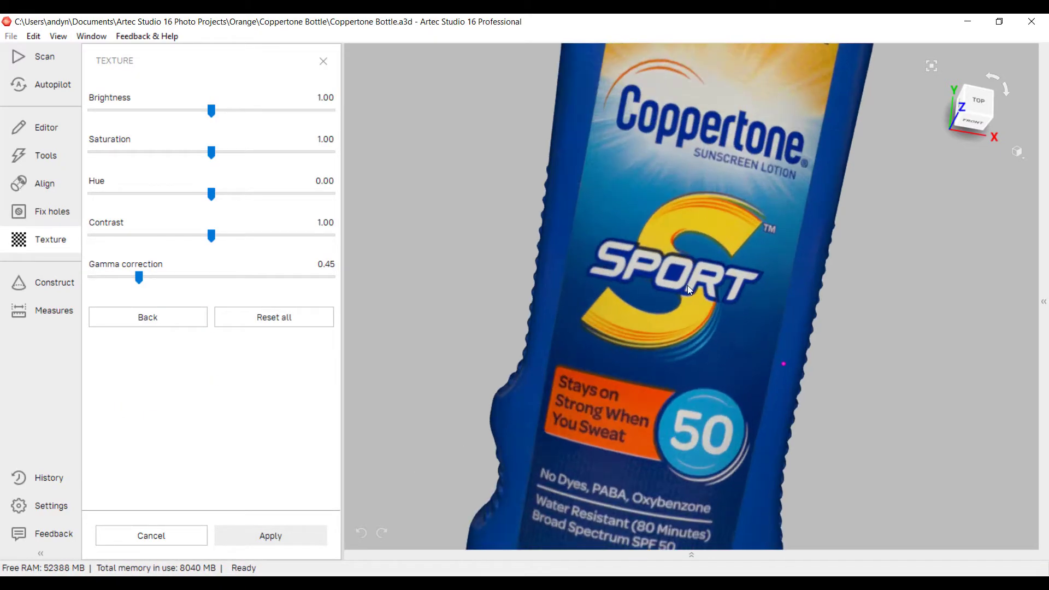
left_click_drag(760, 280, 351, 234)
left_click_drag(880, 311, 578, 257)
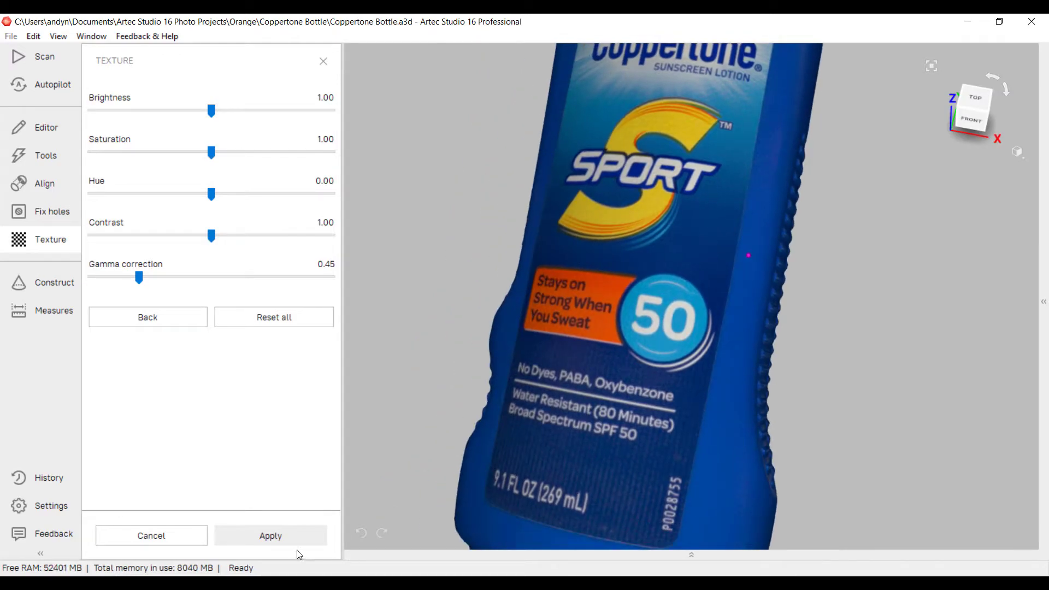
left_click(293, 544)
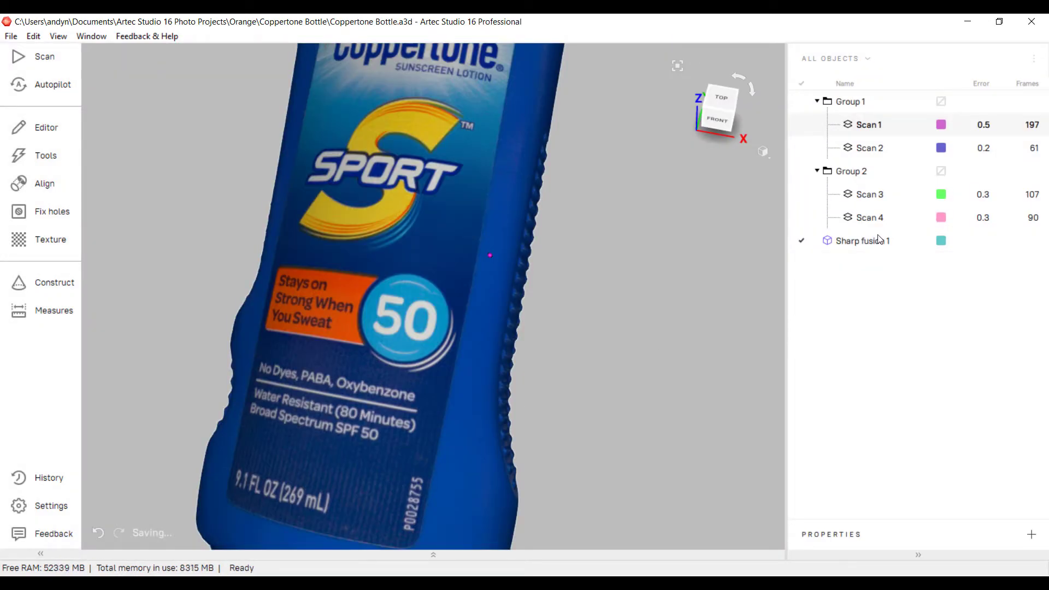
Duplicate Sharp fusion 1 and hide both the original and its copy.
right_click(873, 244)
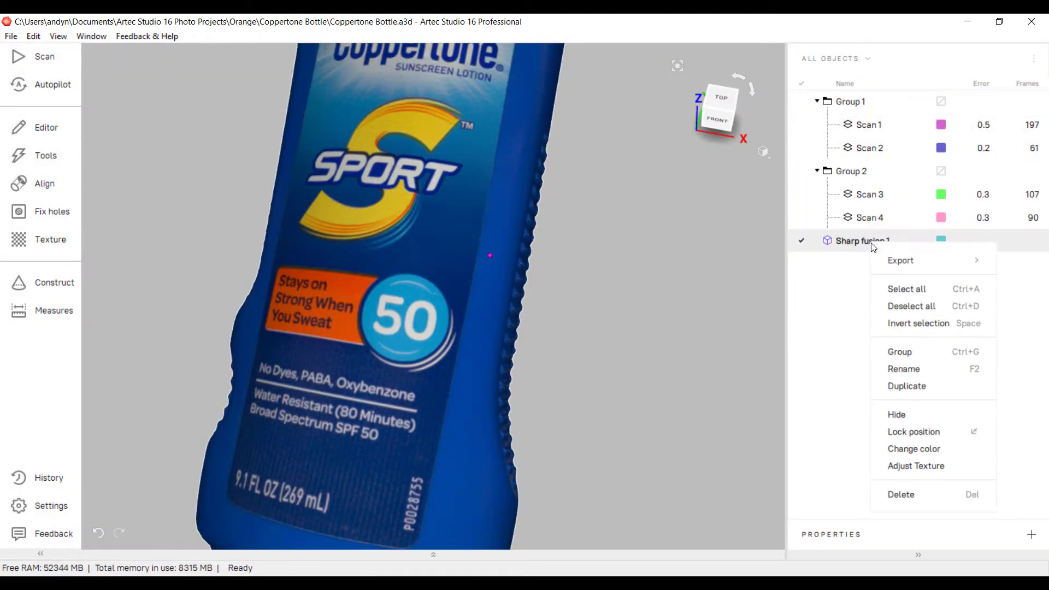
left_click(906, 386)
left_click(802, 241)
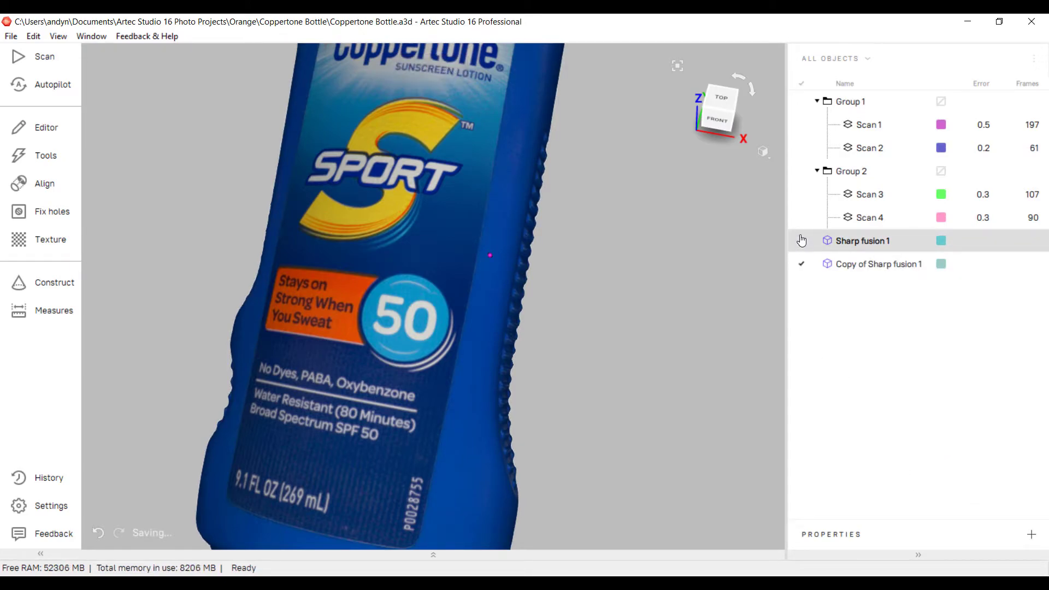
left_click(802, 264)
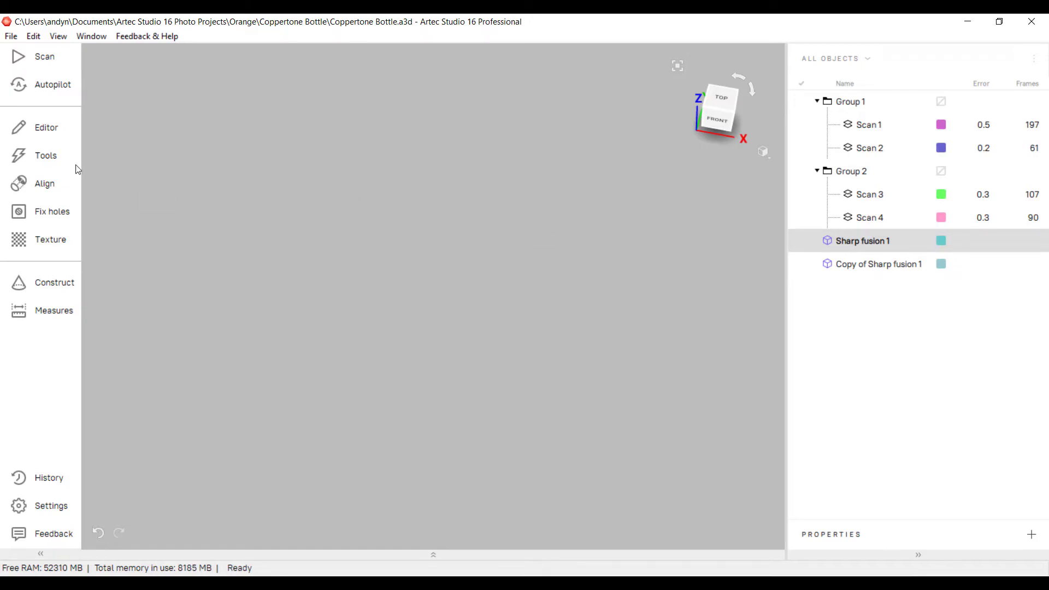
Import all the bottle photos from the Photos folder into the project.
left_click(13, 38)
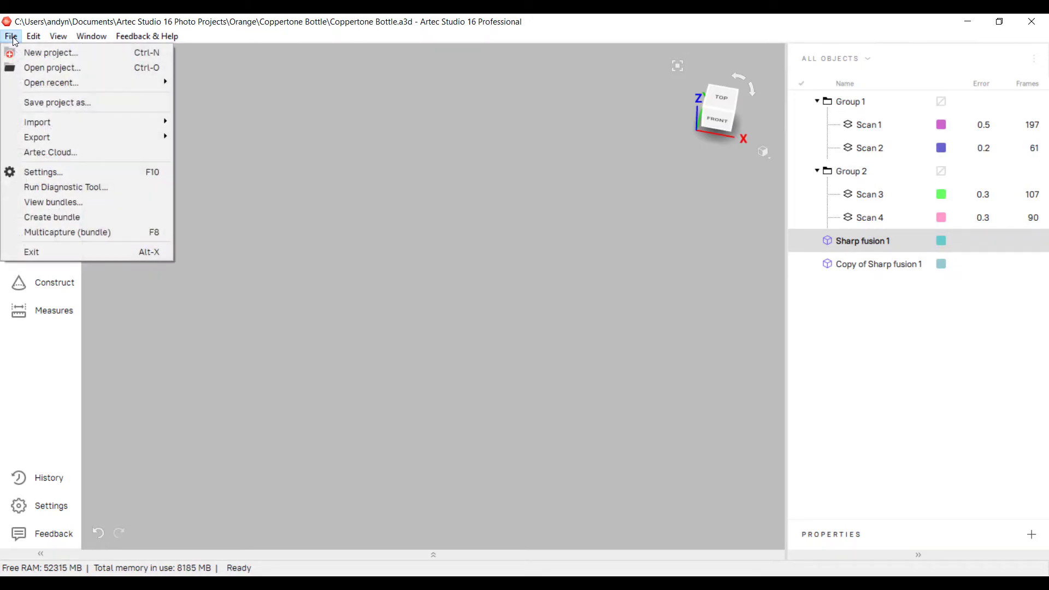
mouse_move(123, 125)
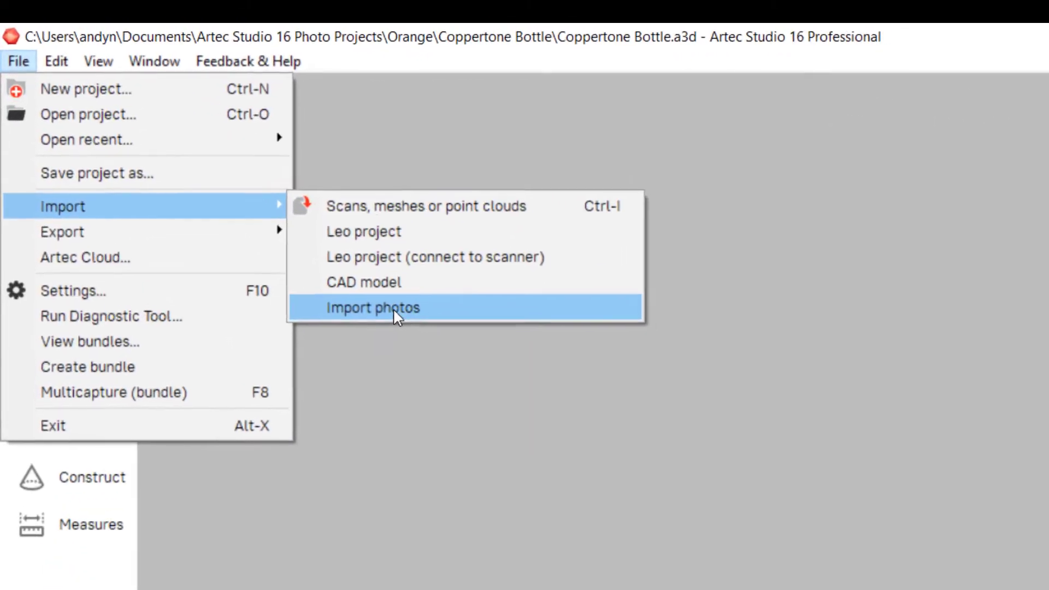
left_click(395, 308)
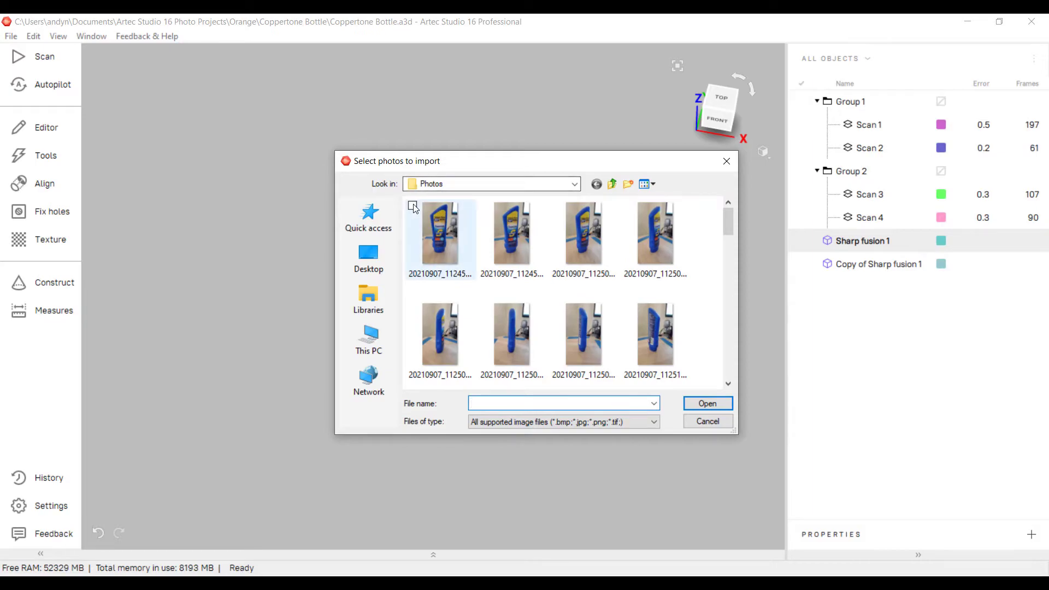
left_click(414, 204)
key("shift+End")
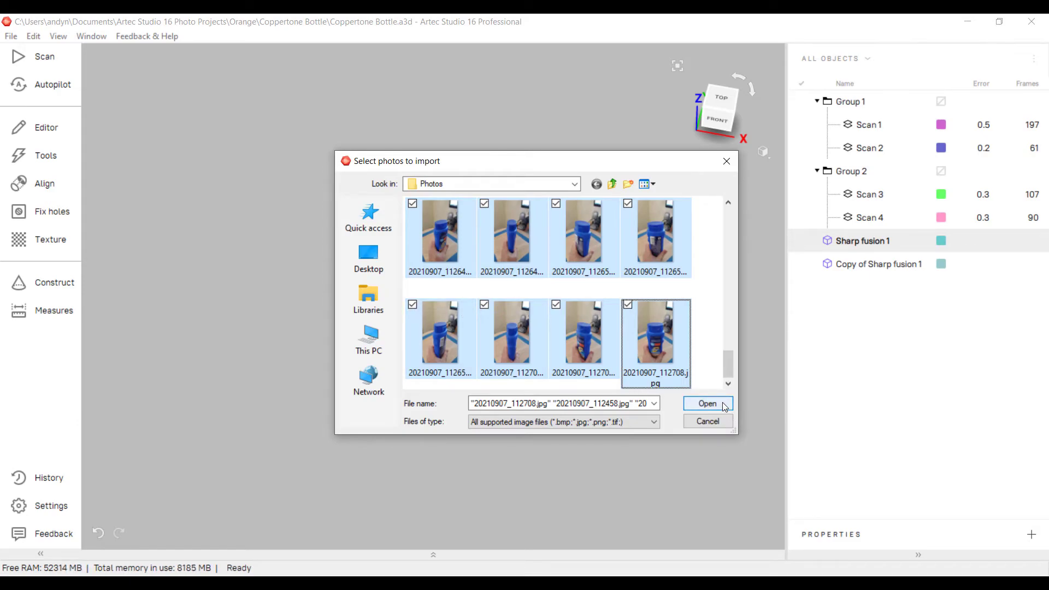
left_click(723, 406)
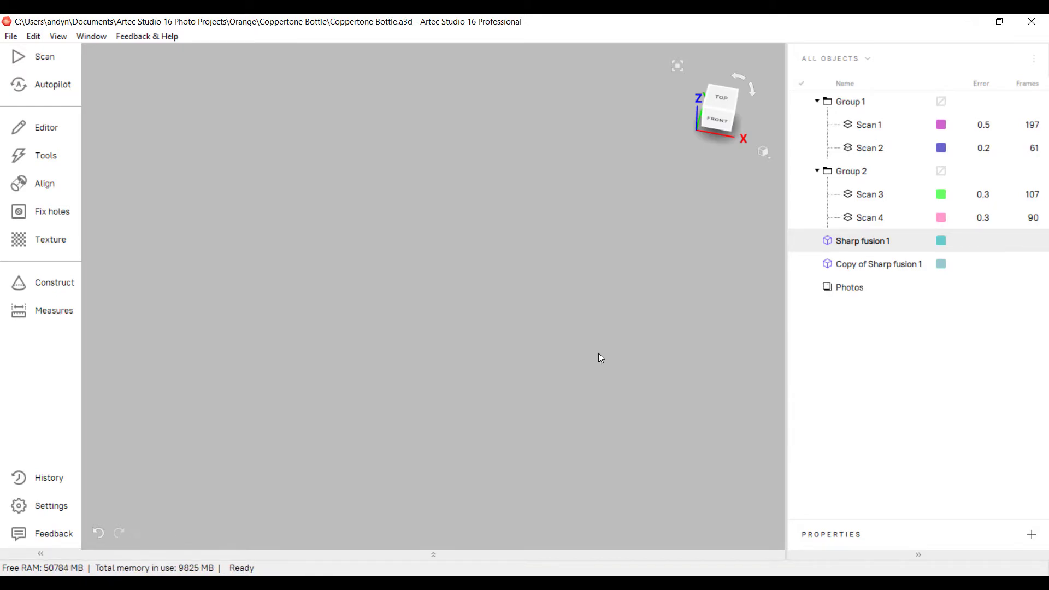
Run Photo registration with Photos, Copy of Sharp fusion 1, Group 1 and Group 2 enabled.
left_click(801, 288)
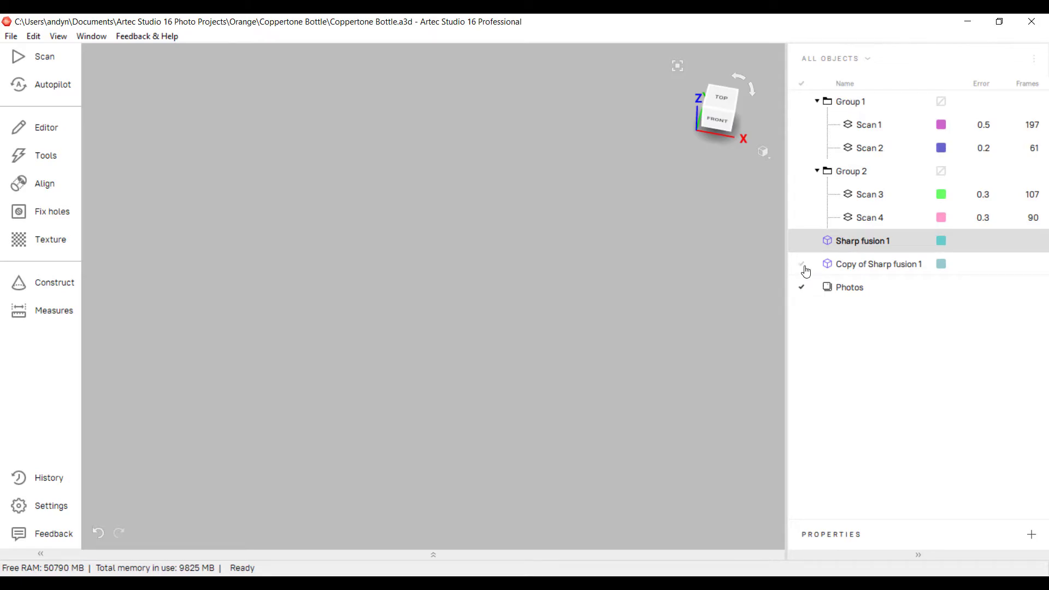
left_click(803, 265)
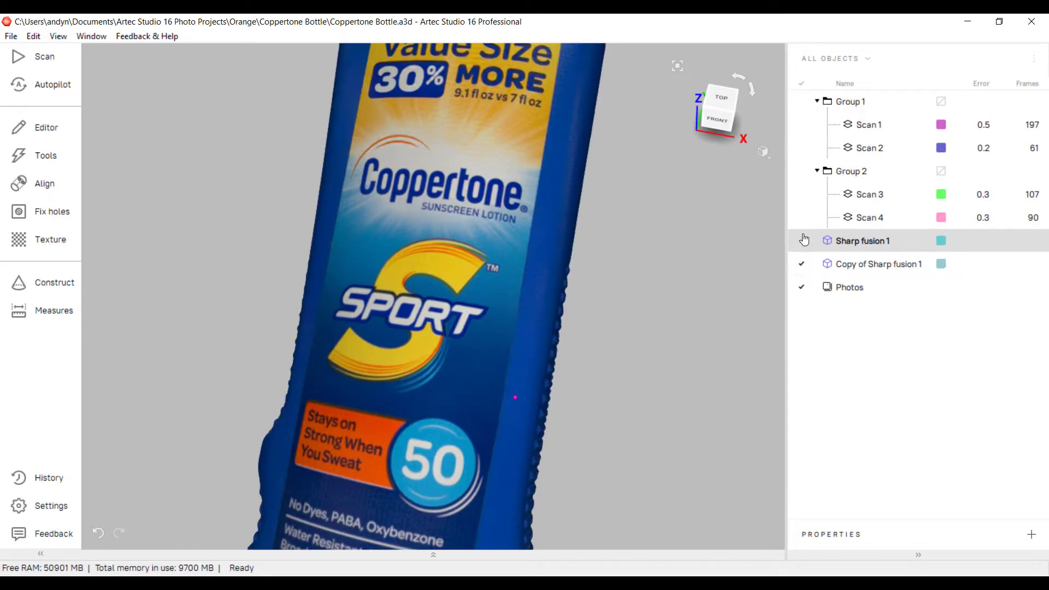
left_click(802, 172)
left_click(802, 103)
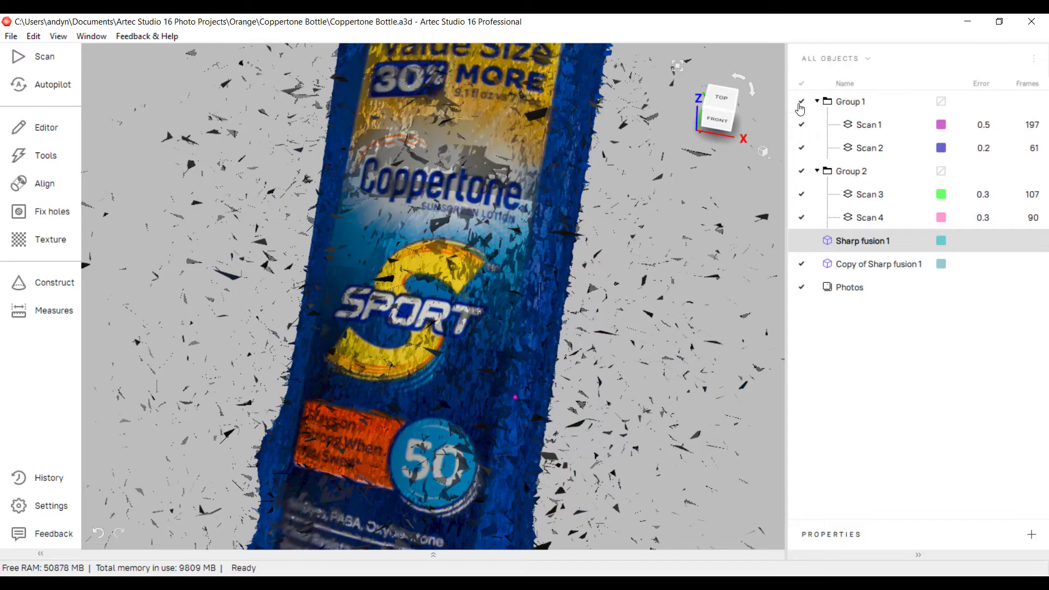
left_click(44, 159)
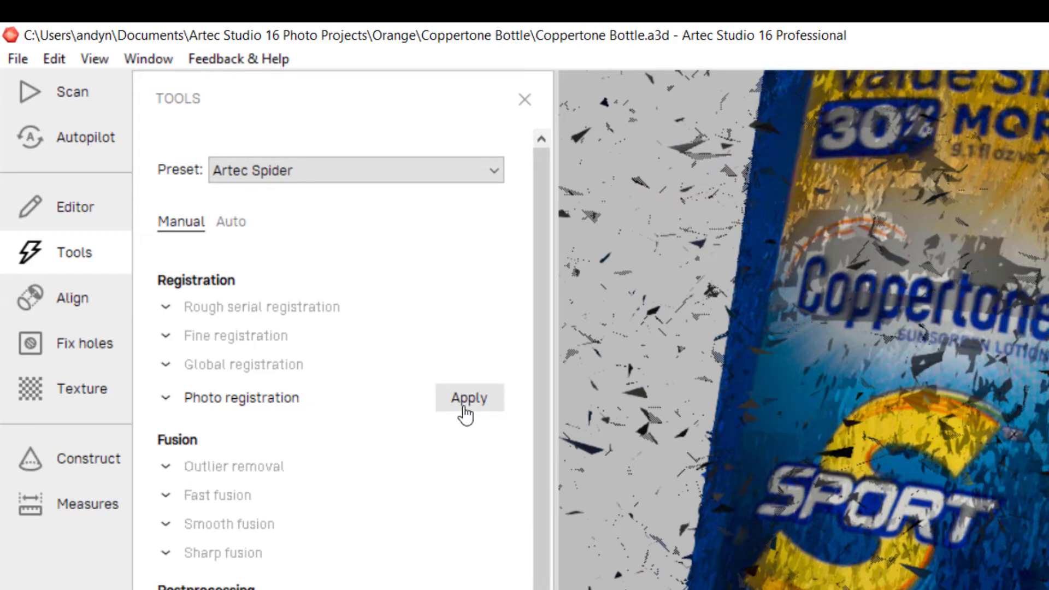
left_click(466, 404)
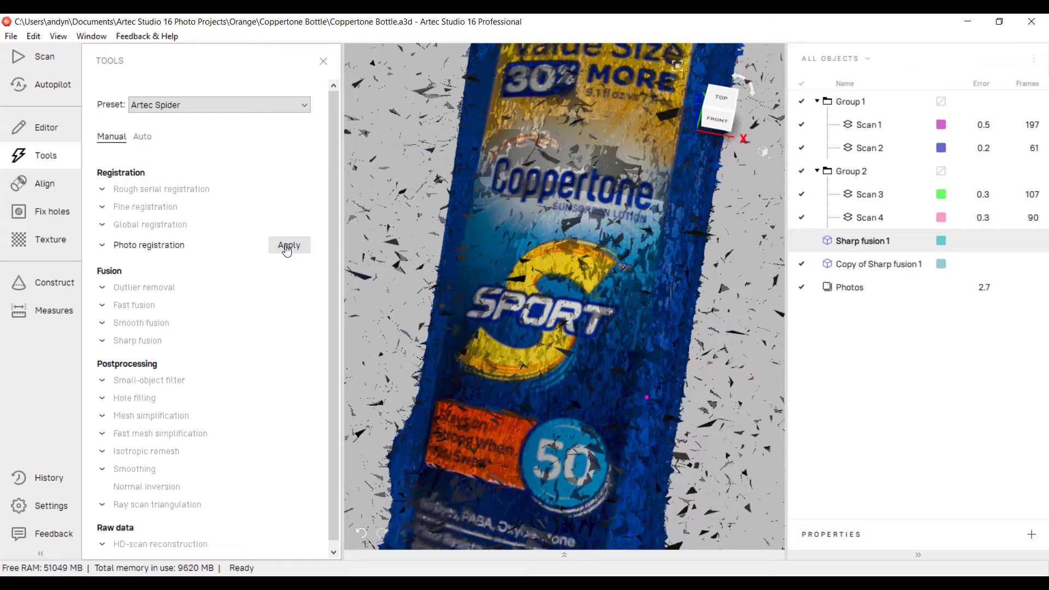
Review the photo registration log for photos that could not be registered.
left_click(566, 555)
scroll(584, 550, "up", 5)
scroll(595, 536, "down", 5)
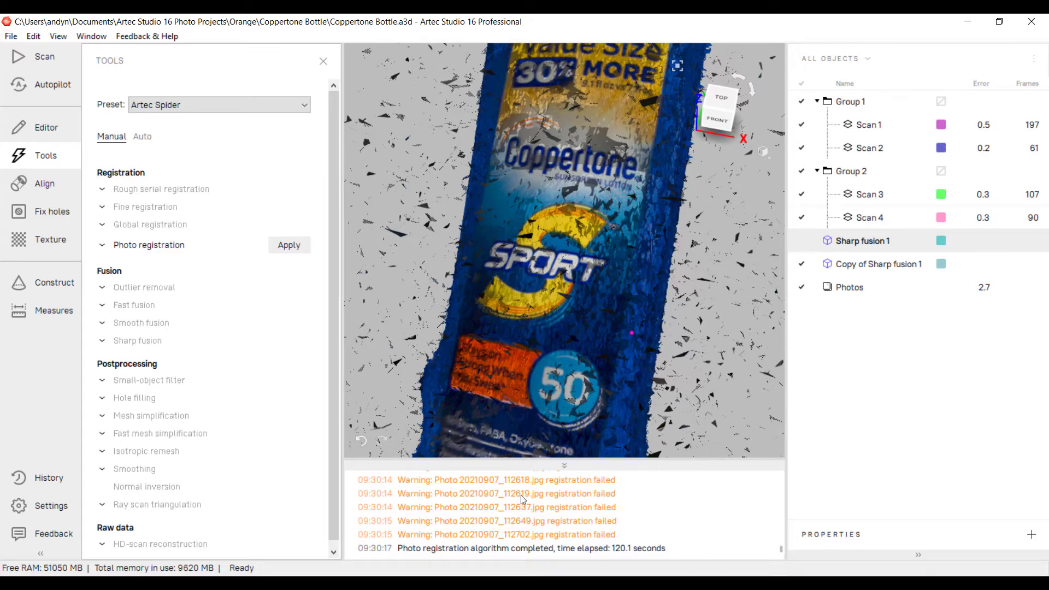
left_click(564, 467)
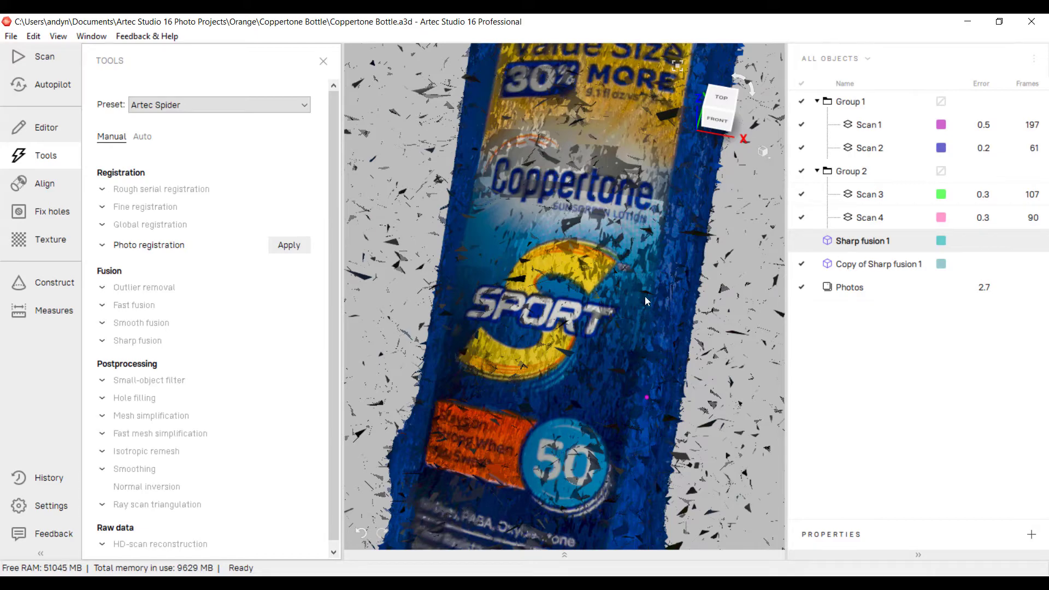
Hide both scan groups and texture Copy of Sharp fusion 1 from Photos as Export at 4096x4096, accepting brightness 1.60, saturation 1.14 and contrast 0.81.
left_click(802, 101)
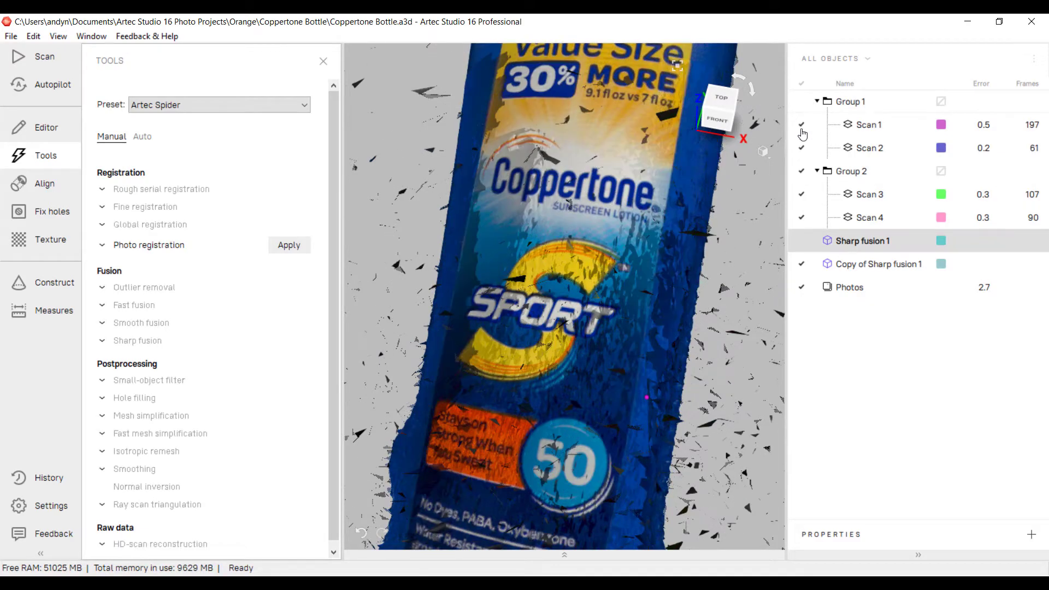
left_click(802, 172)
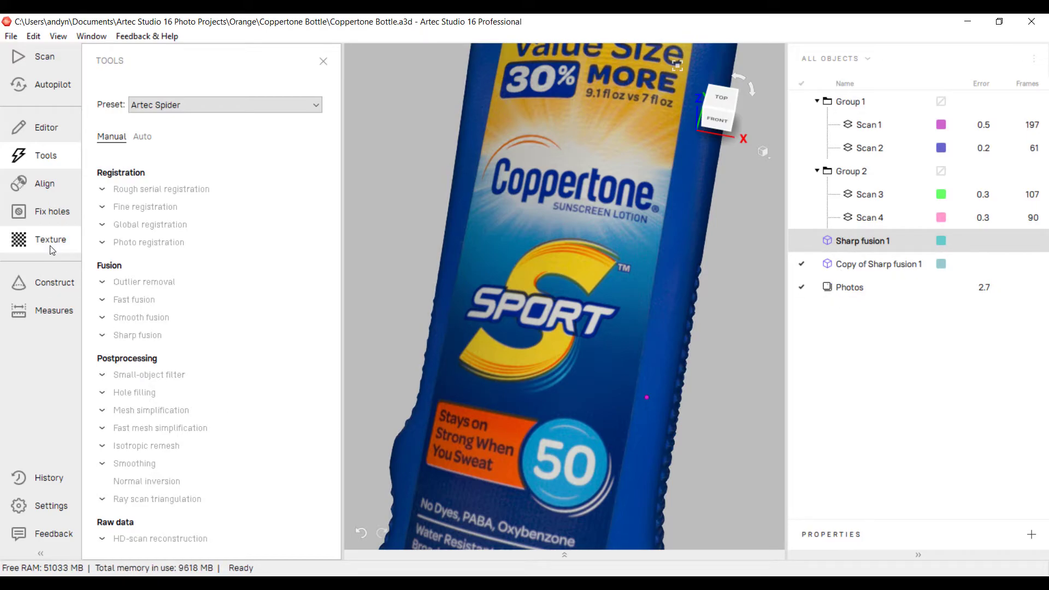
left_click(22, 244)
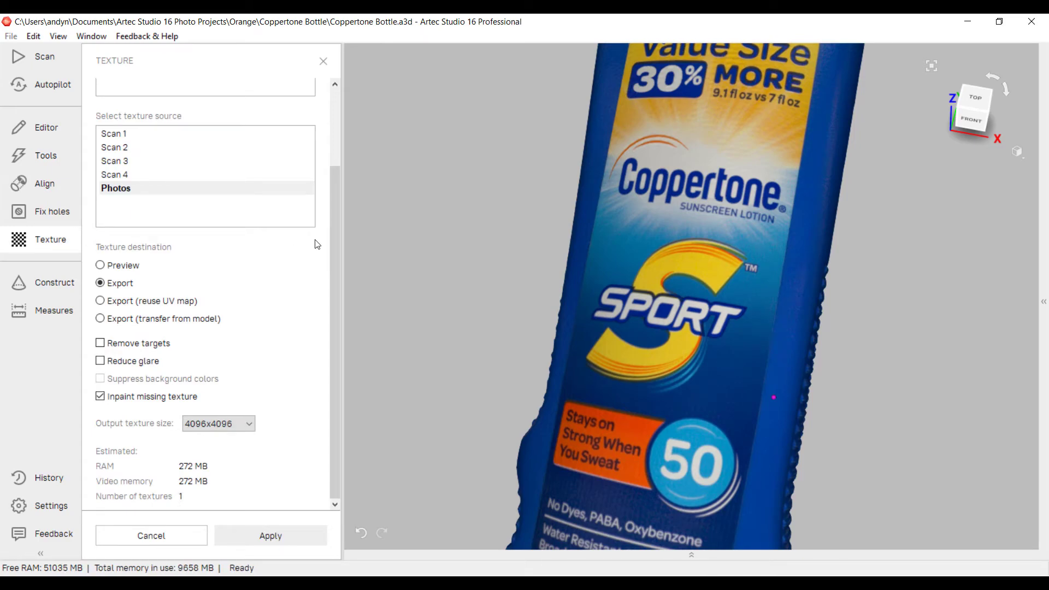
left_click_drag(330, 241, 336, 133)
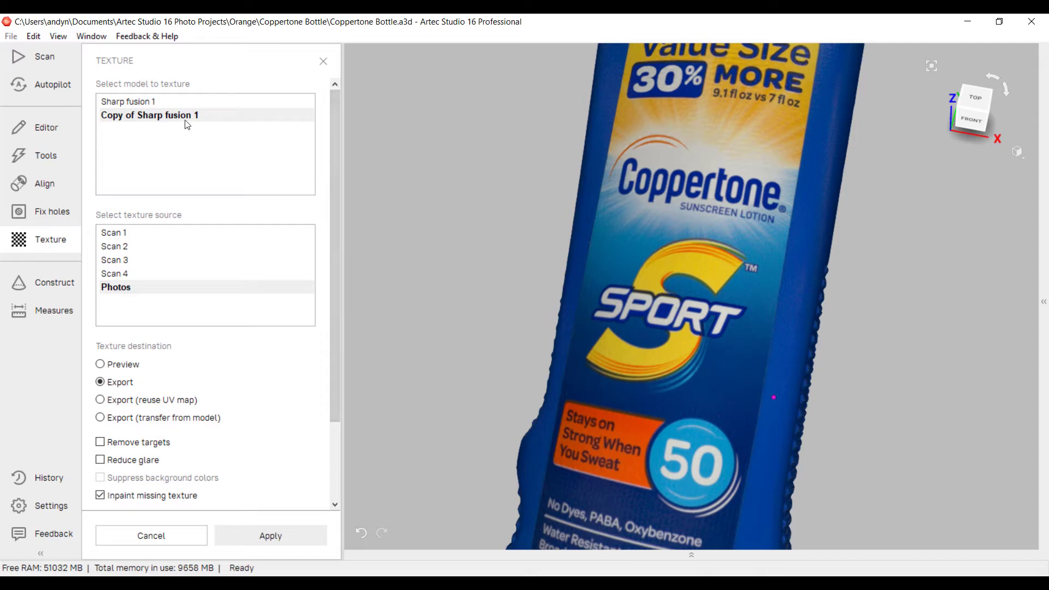
left_click_drag(333, 180, 359, 276)
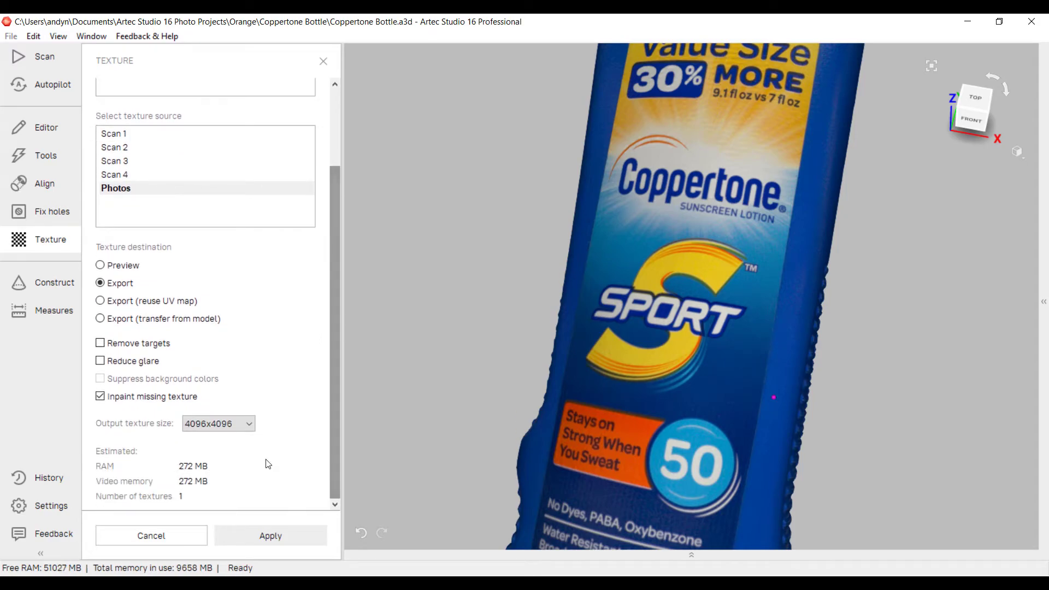
left_click(252, 537)
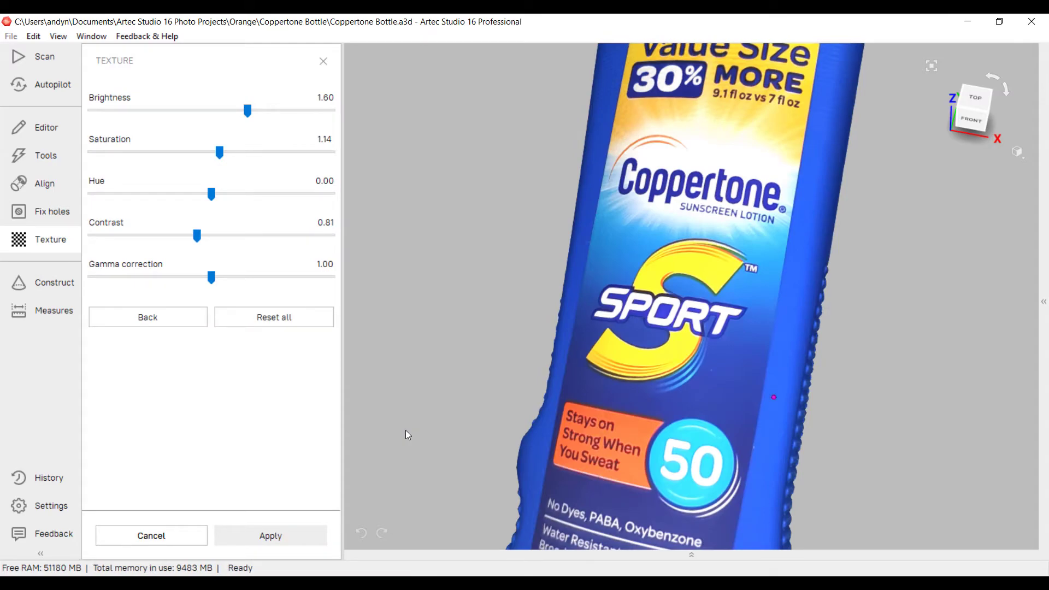
left_click(283, 536)
Show Sharp fusion 1 with its copy and use Align to move the photo-textured bottle to the left of the scan-textured one.
left_click(802, 240)
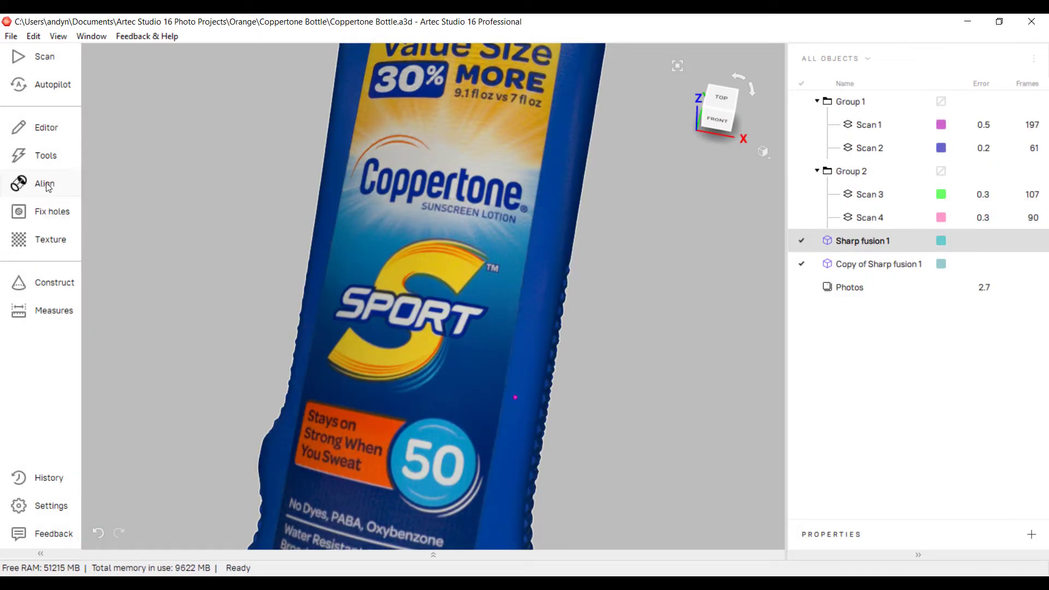
left_click(48, 189)
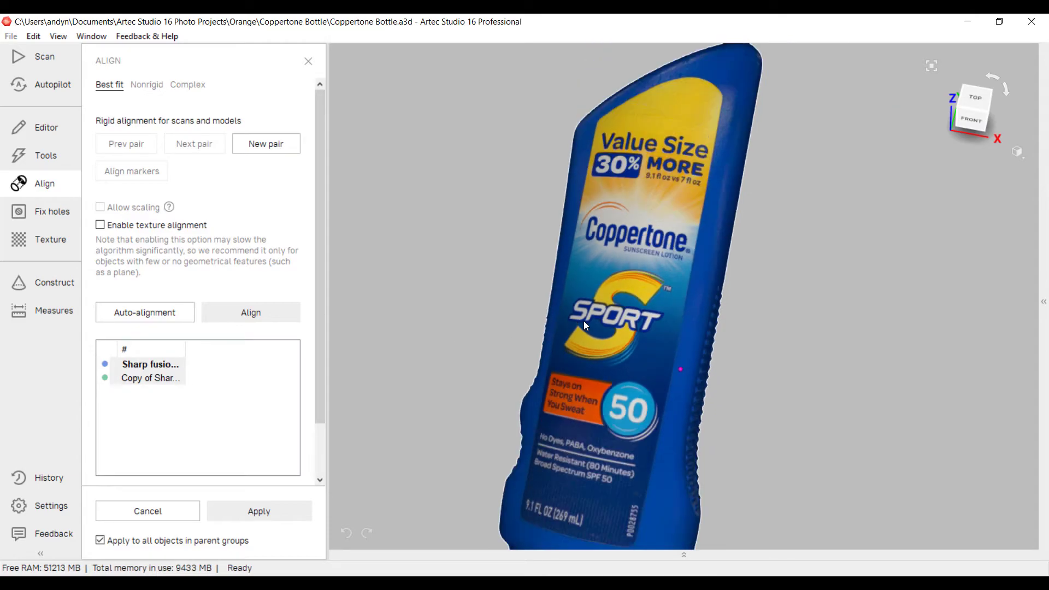
middle_click_drag(620, 299, 395, 281, "shift")
left_click_drag(577, 304, 511, 281)
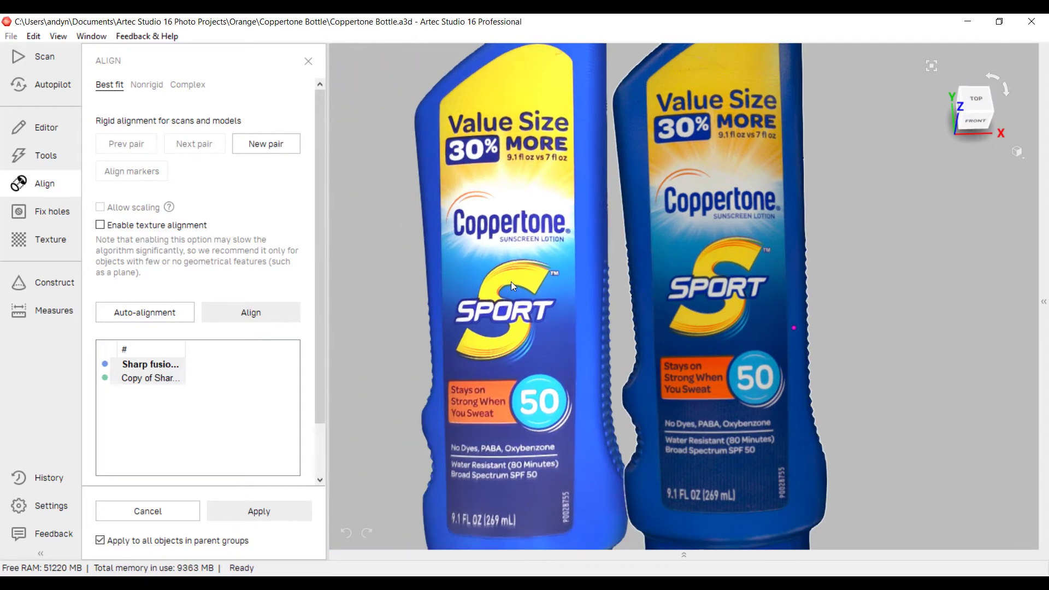
middle_click_drag(511, 281, 459, 268, "shift")
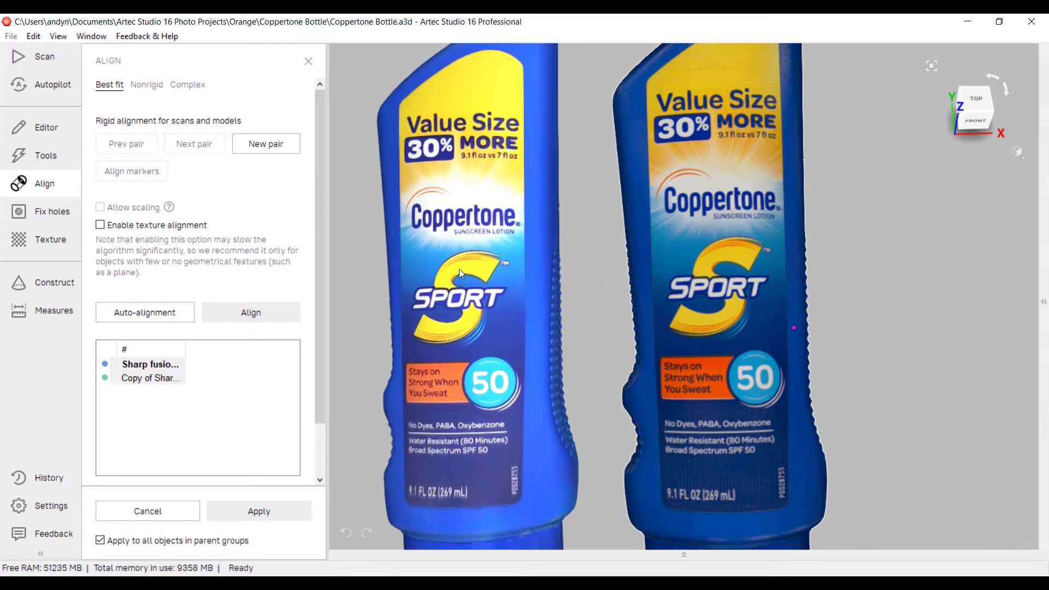
left_click(283, 511)
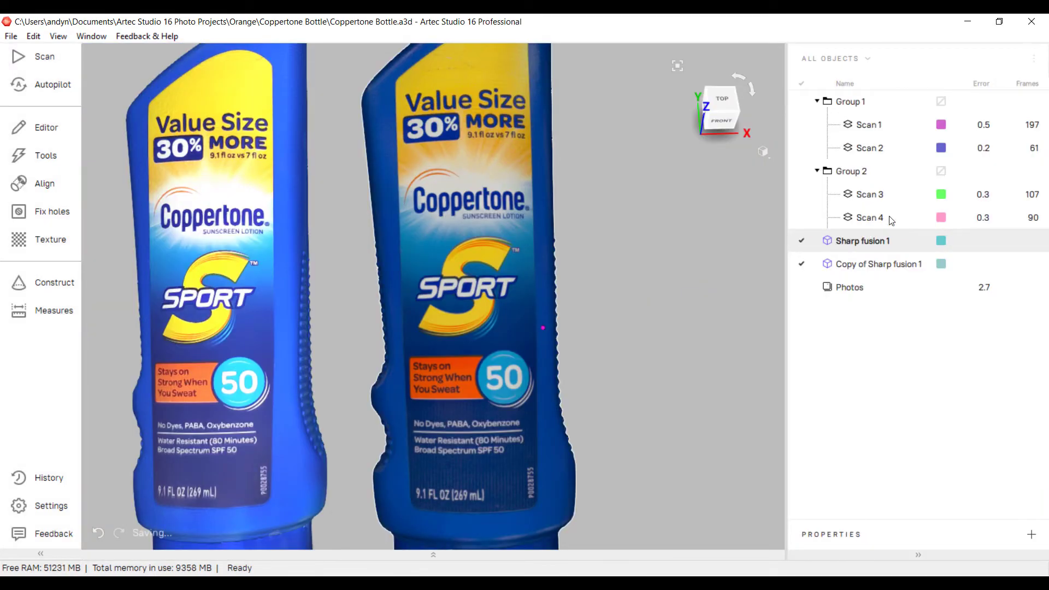
Hide Copy of Sharp fusion 1 and examine the small print on the back label of the scan-textured Sharp fusion 1.
left_click(802, 264)
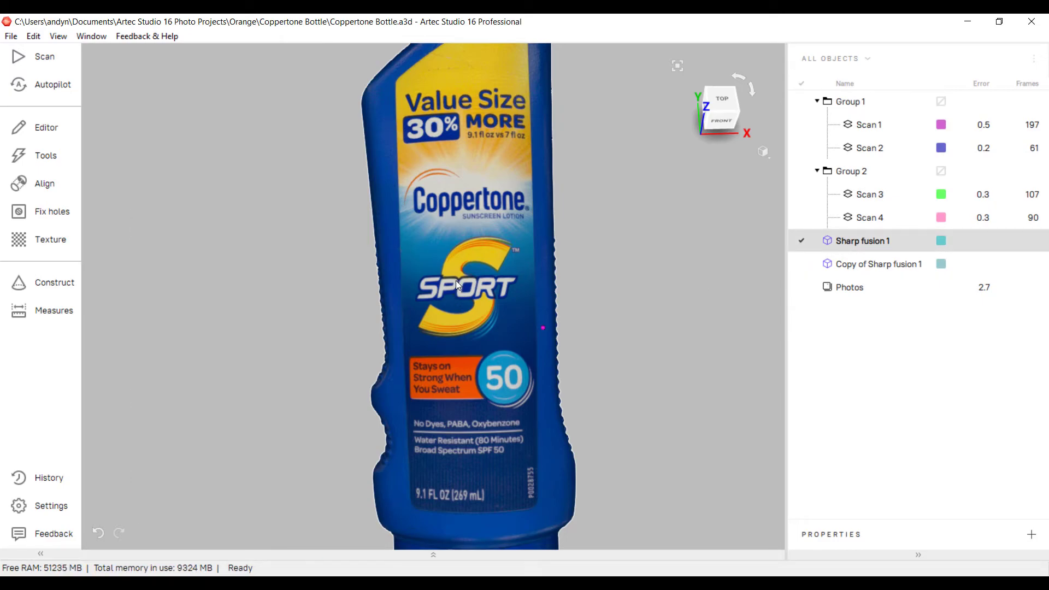
scroll(456, 281, "down", 2)
left_click_drag(503, 242, 563, 263)
scroll(521, 254, "up", 4)
mouse_move(475, 255)
left_mouse_down()
mouse_move(542, 263)
mouse_move(495, 274)
mouse_move(133, 260)
mouse_move(290, 251)
mouse_move(491, 257)
left_mouse_up()
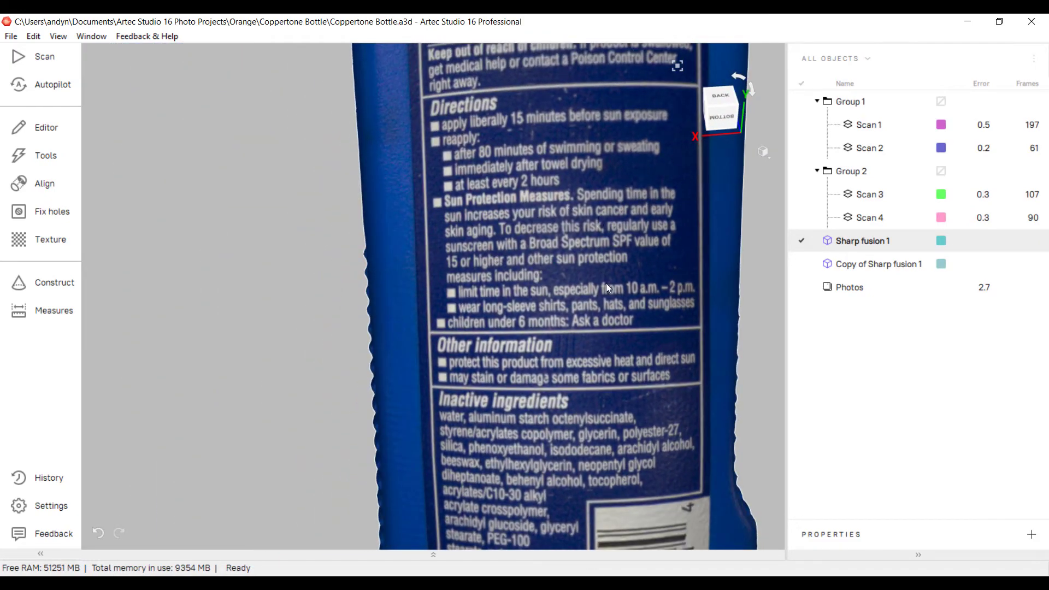
scroll(550, 242, "down", 8)
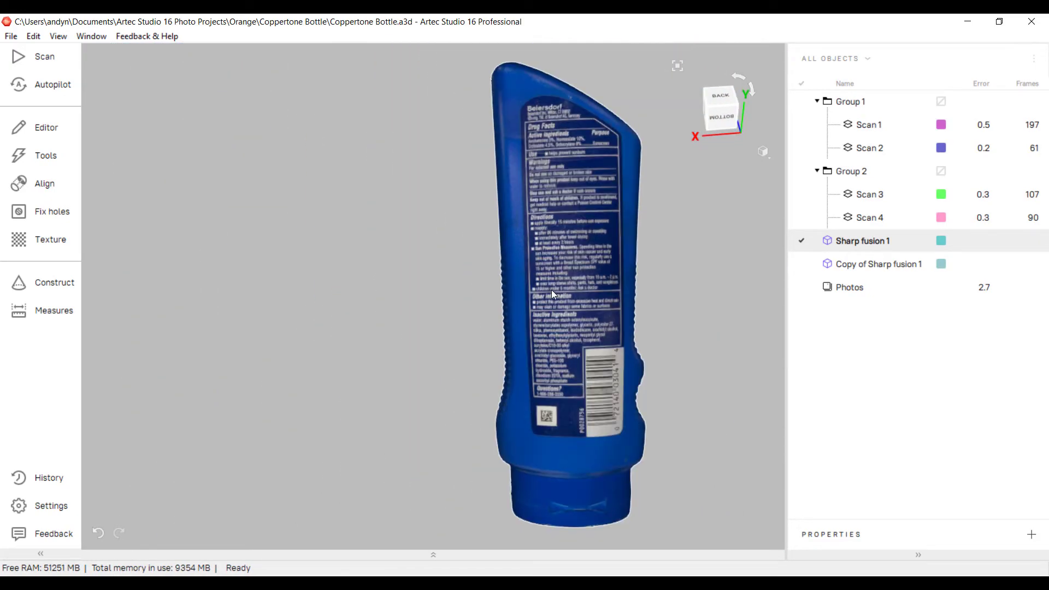
Show Copy of Sharp fusion 1 again, check its back-label lettering up close and fit both bottles in the view.
left_click(805, 251)
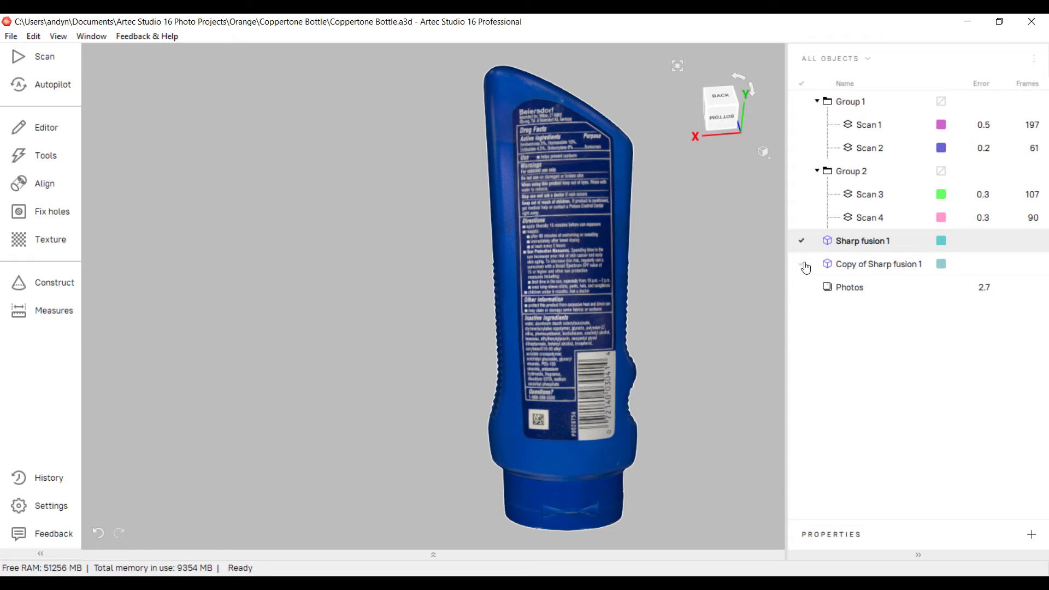
left_click(804, 266)
middle_click_drag(727, 279, 420, 285)
scroll(421, 281, "down", 5)
scroll(423, 278, "up", 15)
scroll(500, 304, "down", 1)
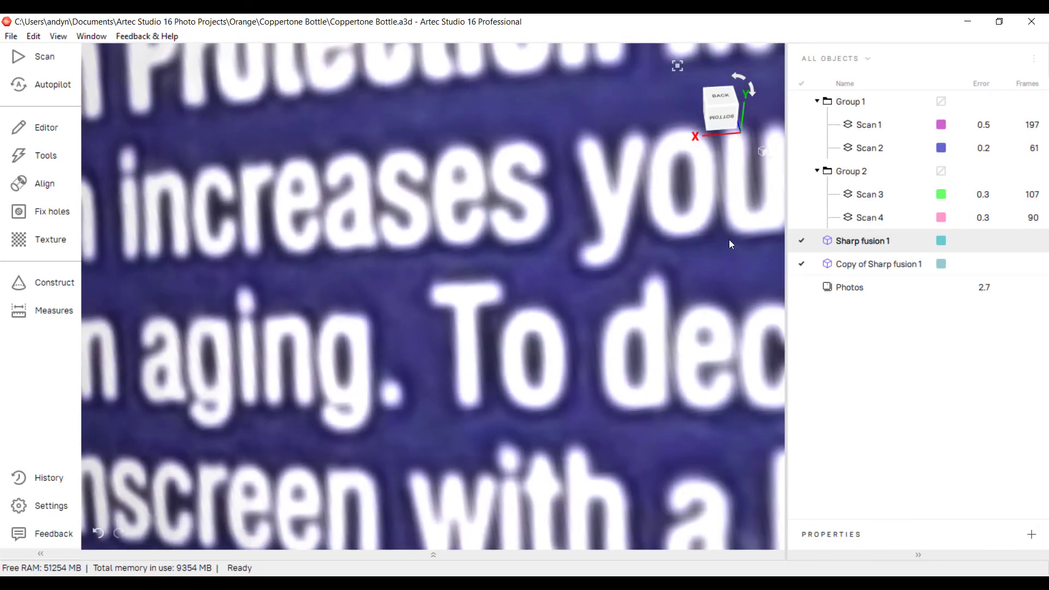
left_click(678, 66)
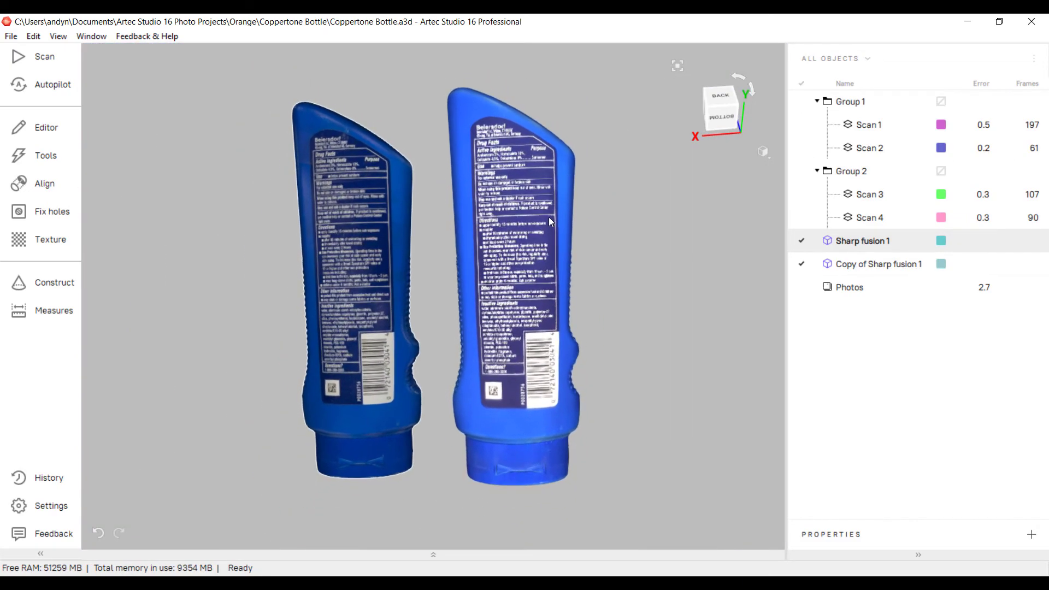
Examine the directions and inactive ingredients text on the back label of the photo-textured bottle.
scroll(513, 271, "up", 10)
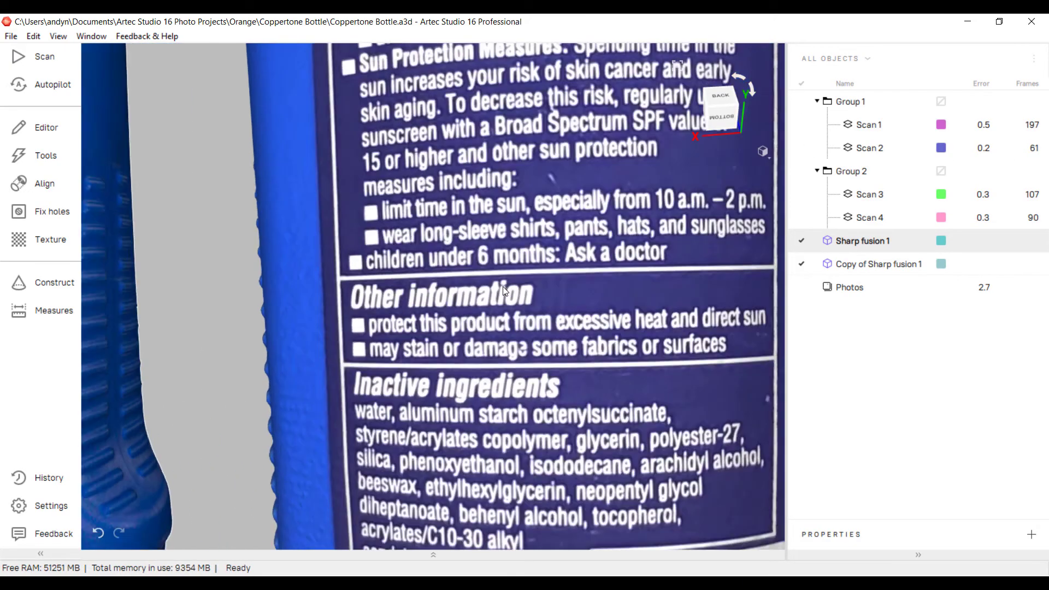
scroll(472, 196, "down", 10)
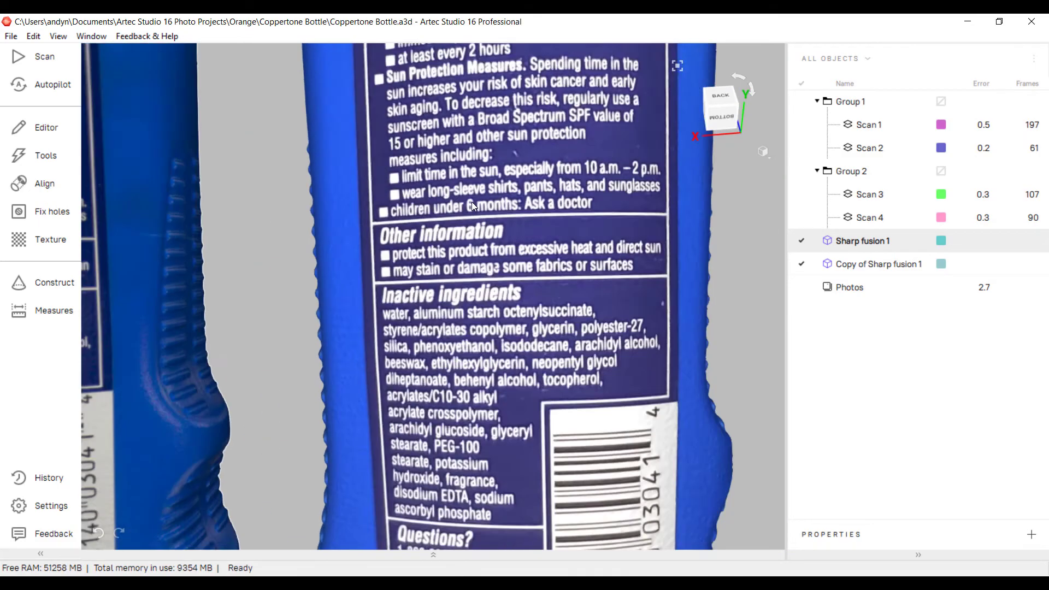
scroll(414, 333, "up", 3)
scroll(414, 335, "up", 3)
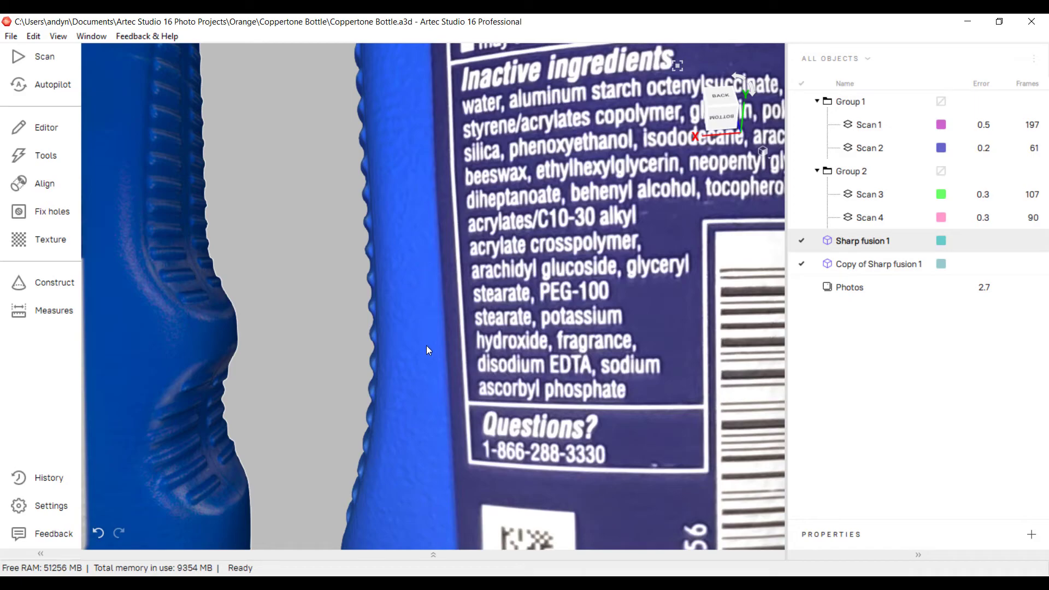
left_click_drag(391, 421, 395, 394)
scroll(543, 387, "down", 5)
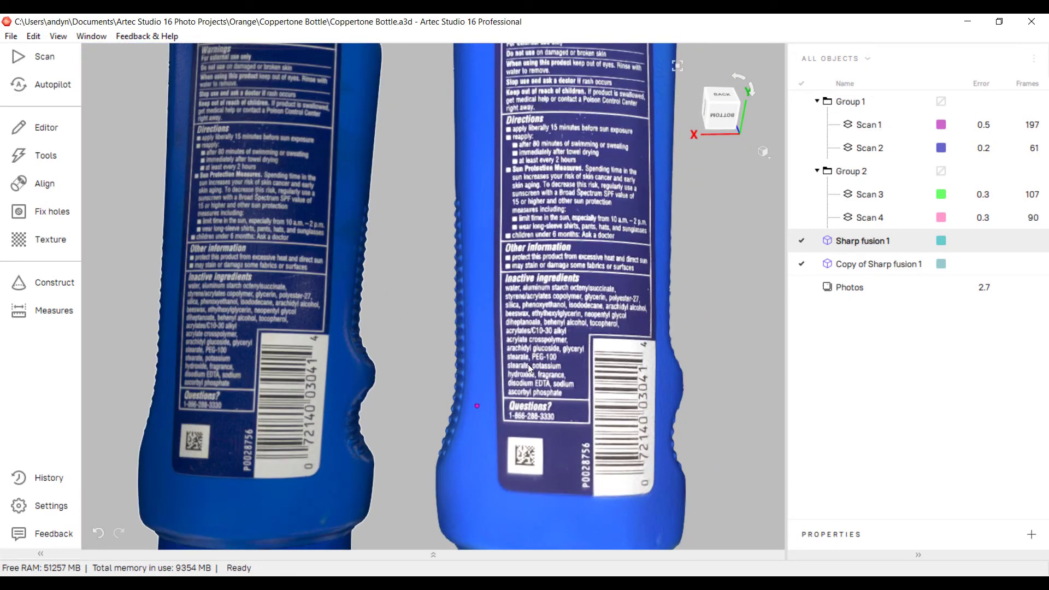
Compare the barcode sharpness on the back labels of the photo-textured and scan-textured bottles.
scroll(492, 326, "up", 5)
scroll(540, 330, "up", 4)
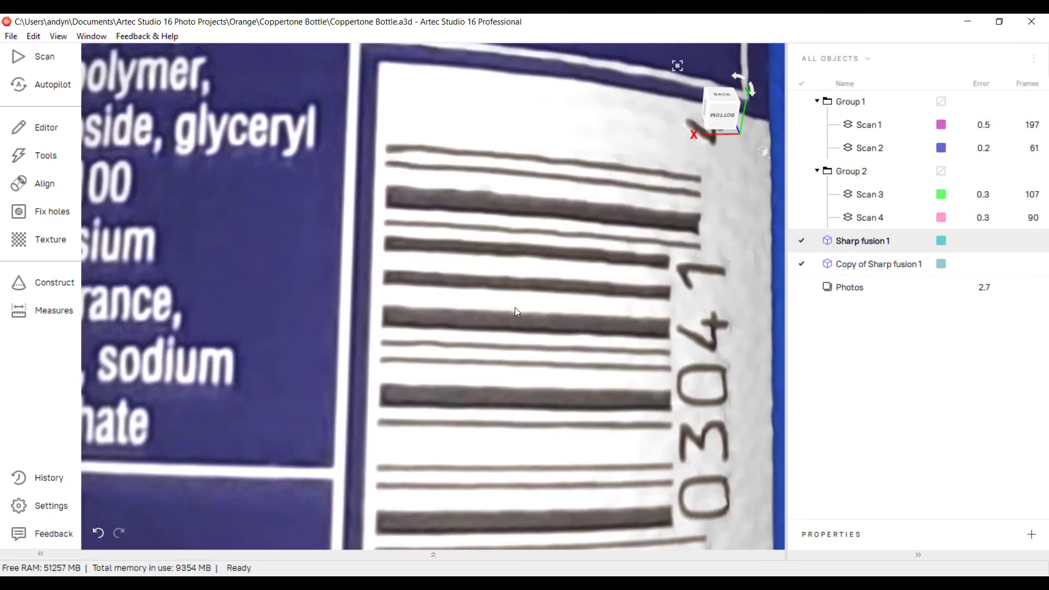
scroll(486, 323, "down", 5)
scroll(402, 314, "down", 4)
scroll(303, 261, "up", 6)
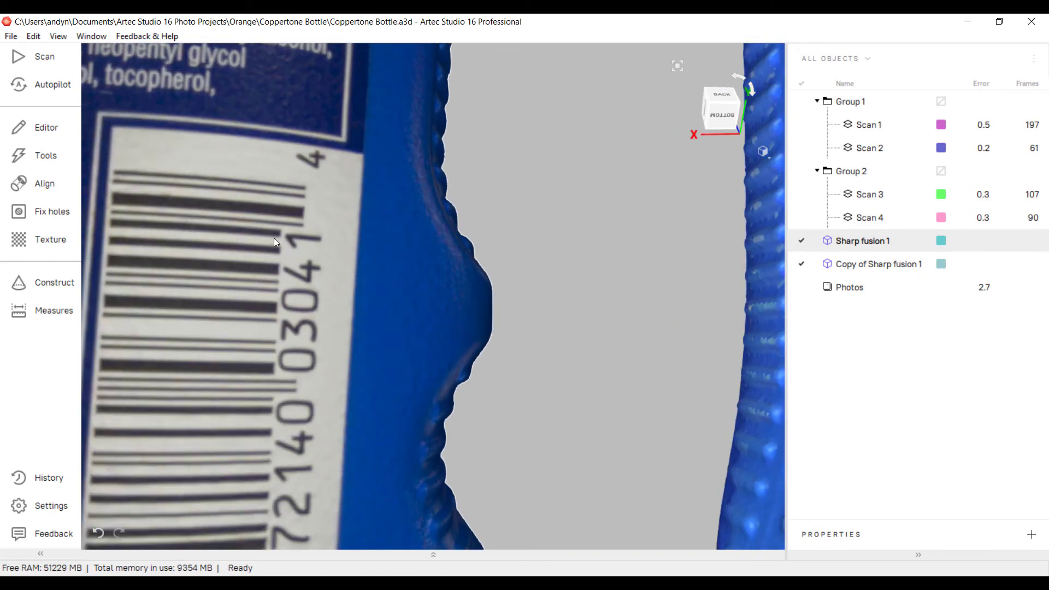
scroll(274, 237, "down", 7)
Turn both bottles to the front and compare the detail and colour of their front labels up close.
left_click_drag(441, 277, 372, 320)
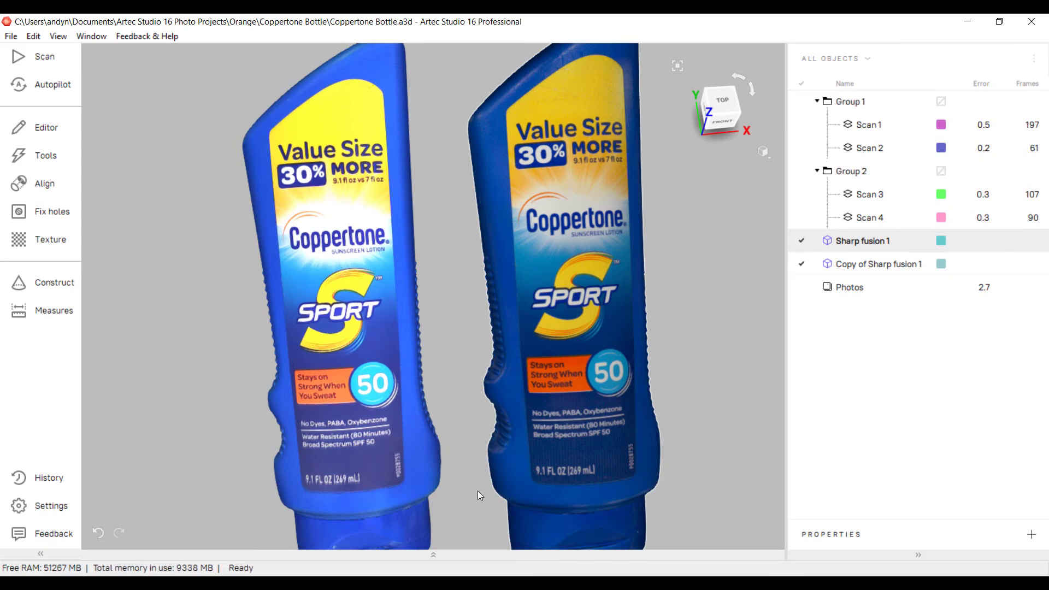
scroll(411, 431, "up", 6)
right_click_drag(314, 356, 494, 382)
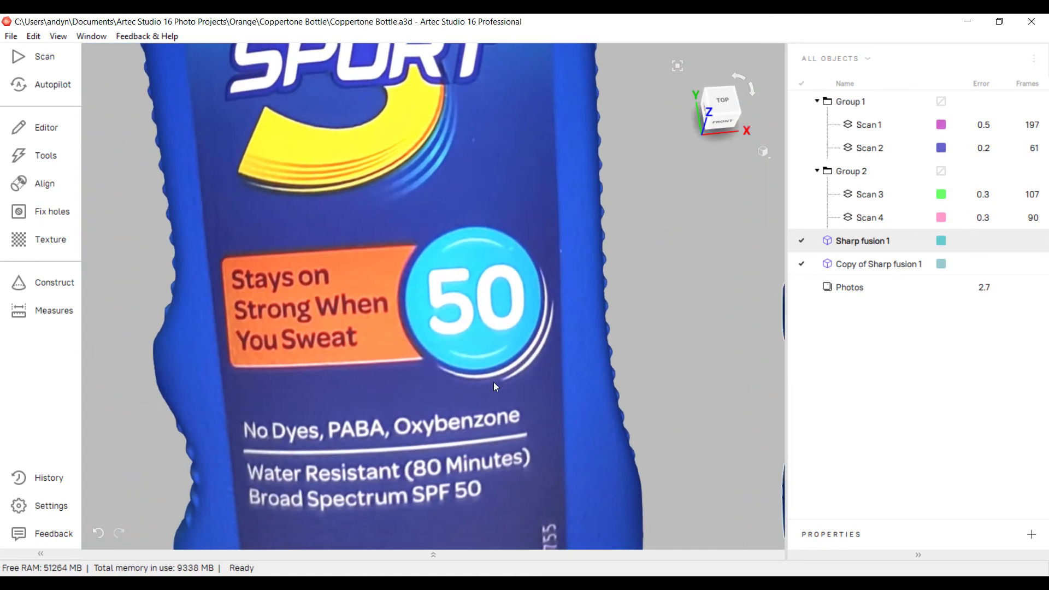
scroll(489, 377, "down", 5)
right_click_drag(616, 382, 435, 374)
scroll(465, 355, "up", 4)
scroll(466, 354, "down", 5)
left_click_drag(465, 359, 432, 344)
scroll(449, 356, "up", 5)
right_click_drag(442, 264, 440, 278)
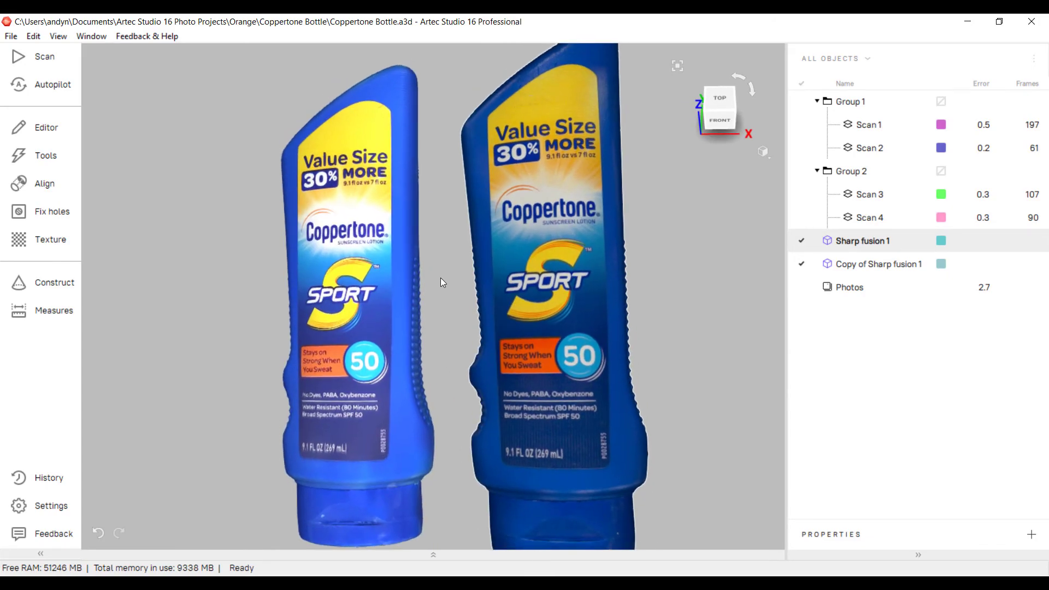
scroll(442, 278, "down", 3)
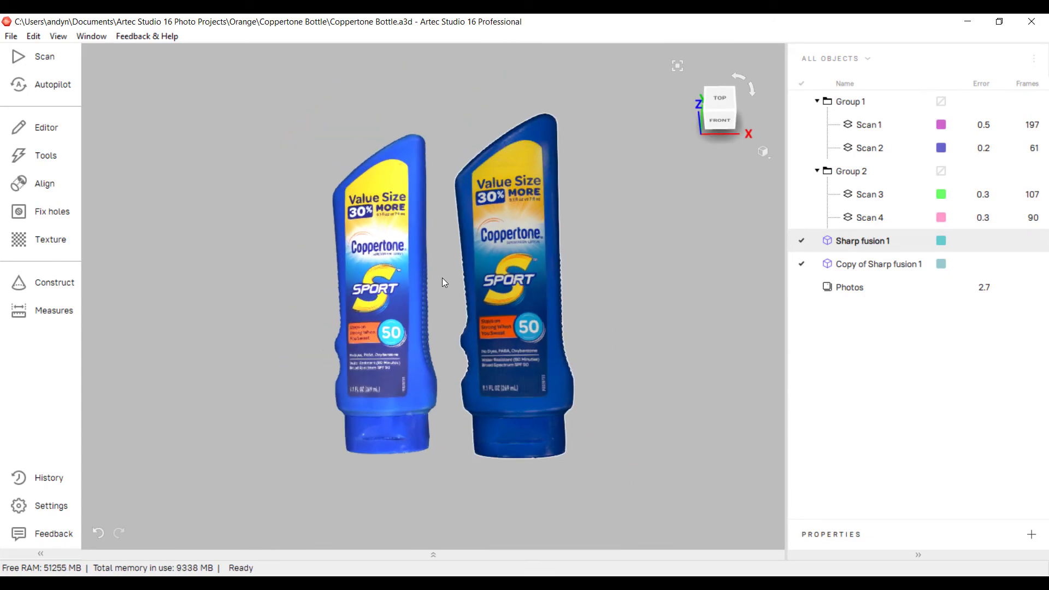